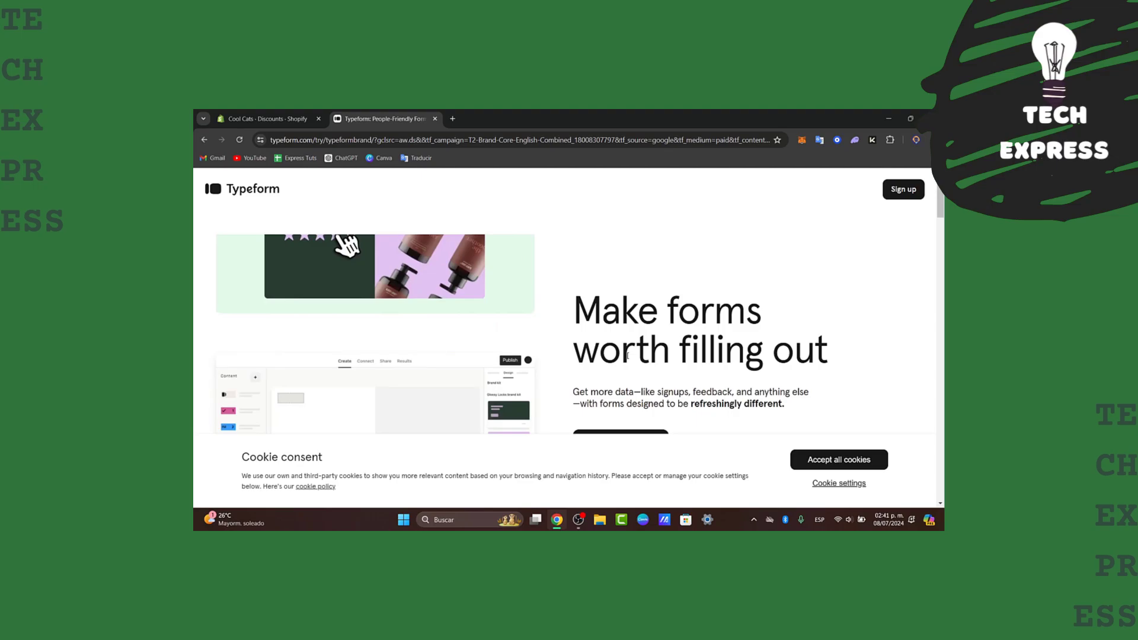
Step: Scroll through the Typeform homepage and accept all cookies
scroll(597, 371, down, 5)
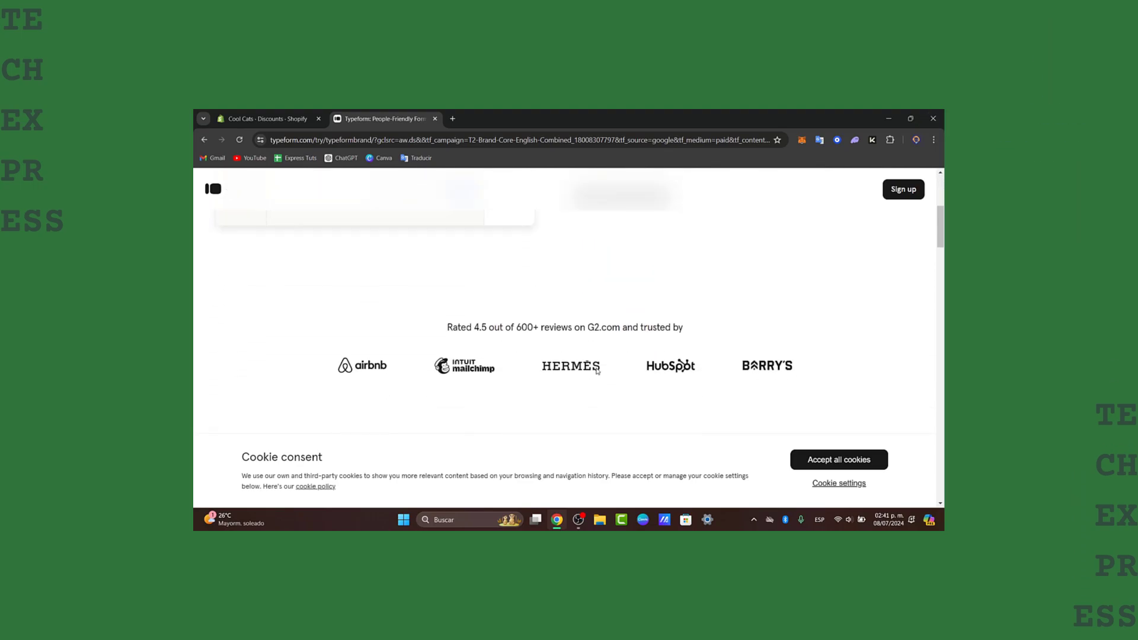
scroll(596, 371, down, 3)
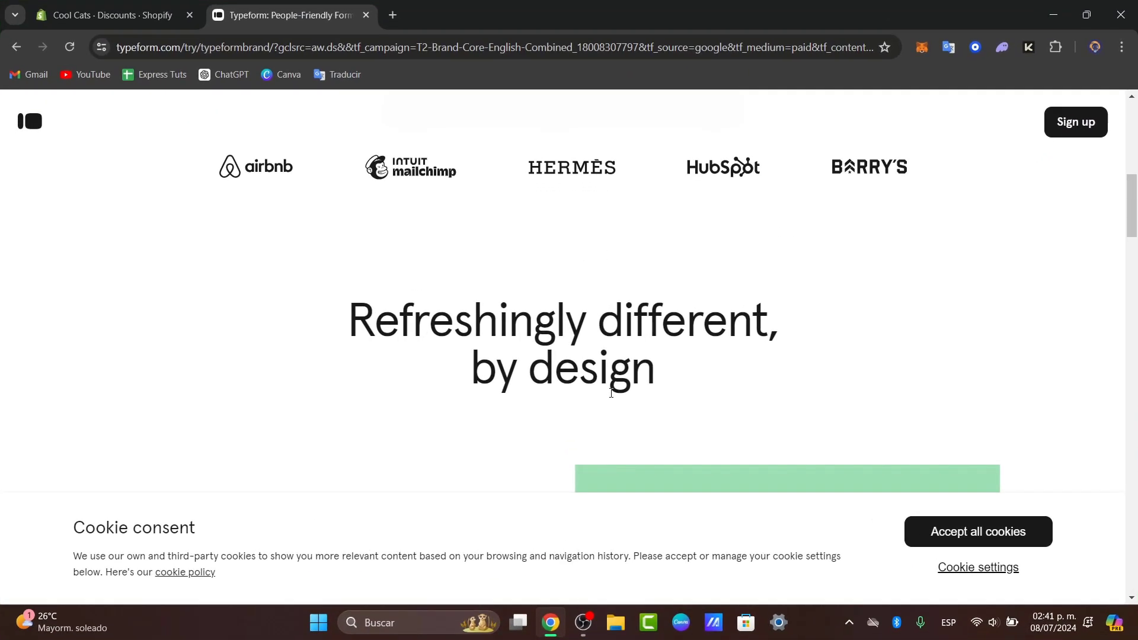
scroll(610, 392, down, 2)
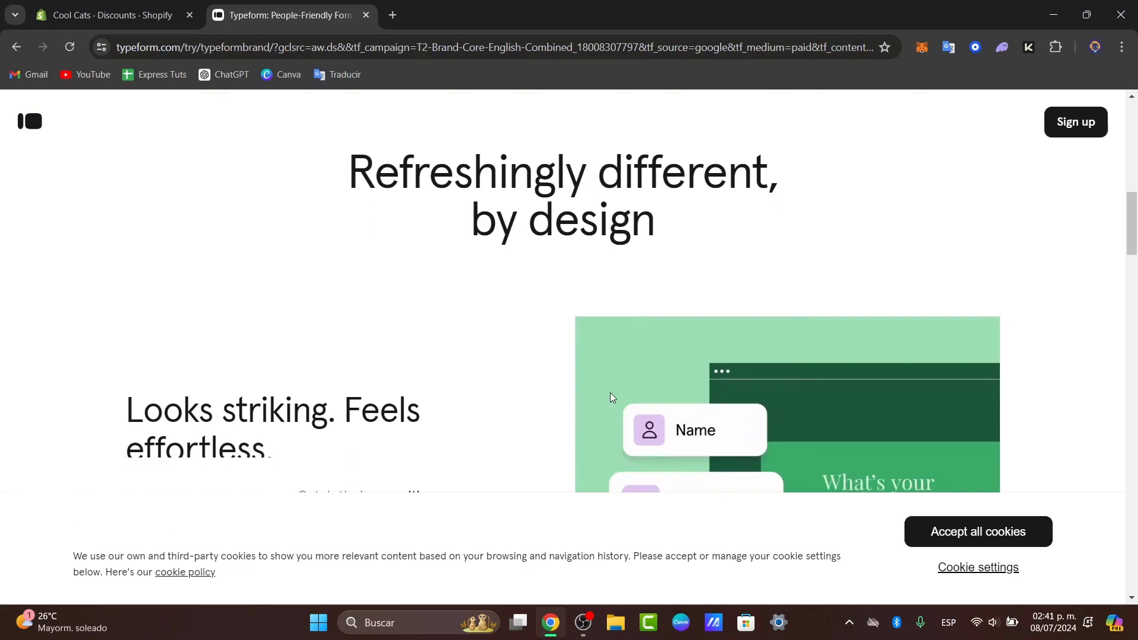
scroll(611, 393, down, 6)
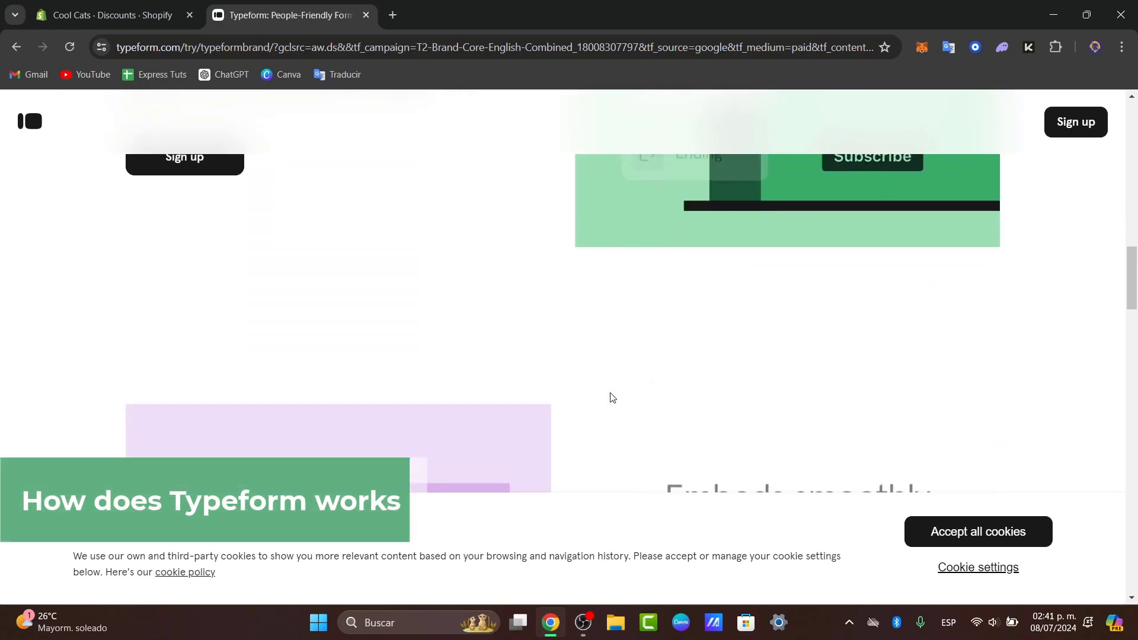
scroll(612, 397, down, 7)
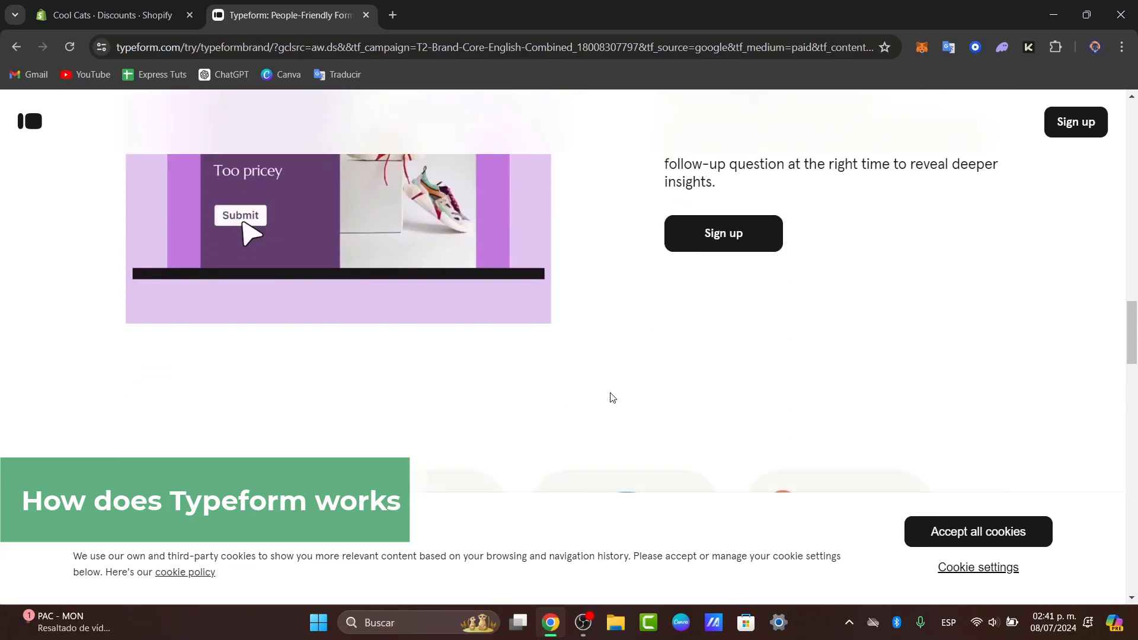
scroll(610, 397, up, 12)
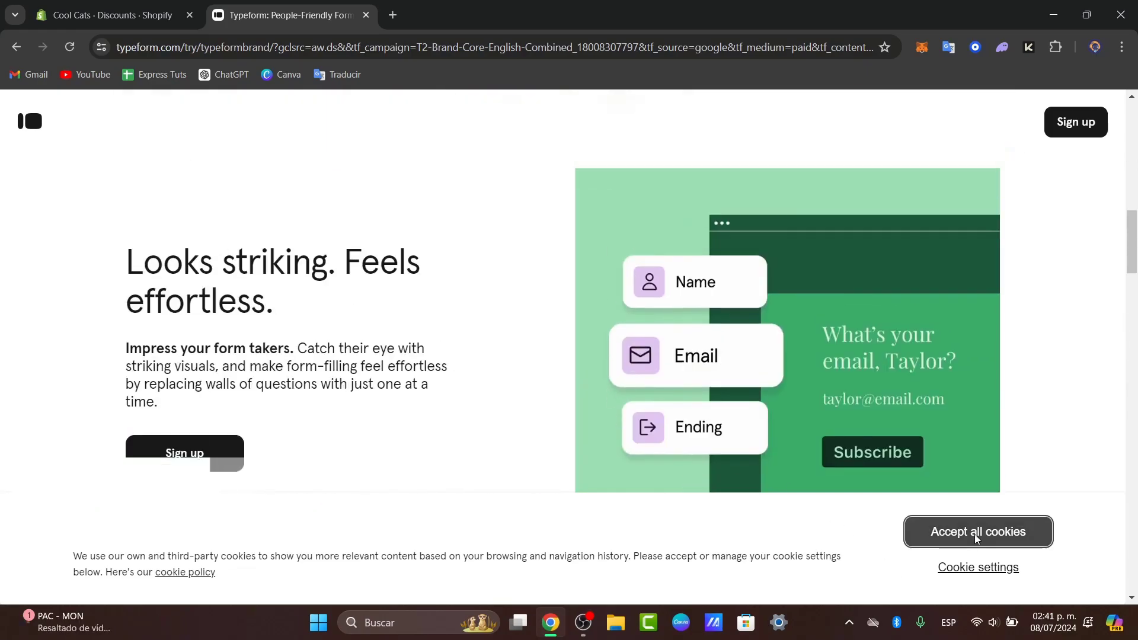
click(974, 534)
Step: Sign up with a Google account and agree to Typeform's terms and policies
click(1070, 129)
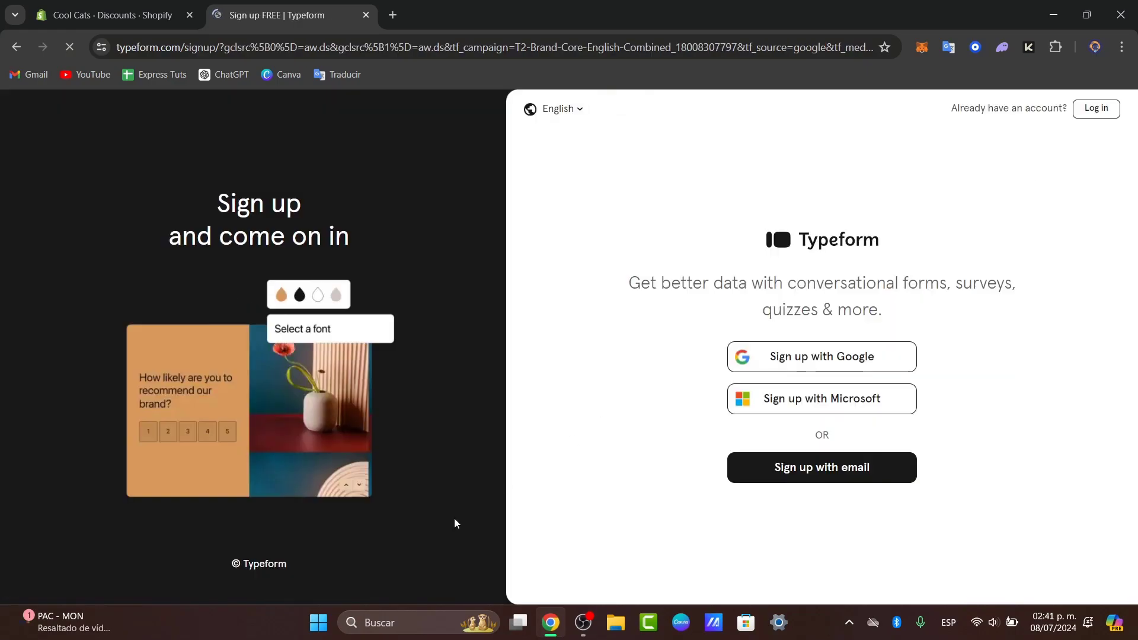
click(857, 368)
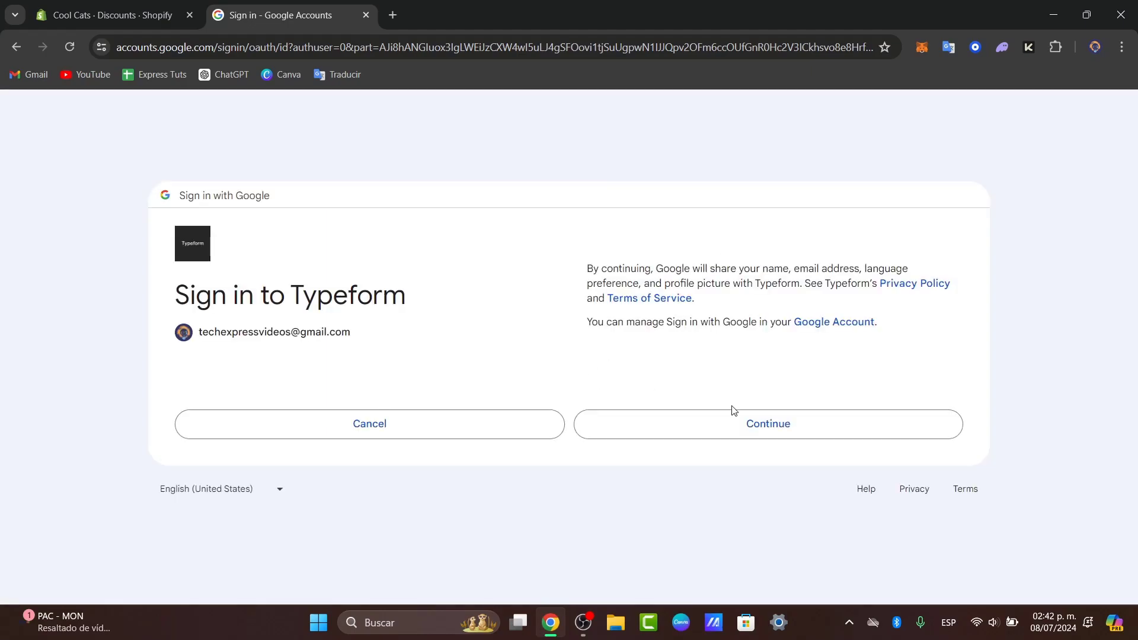
click(735, 414)
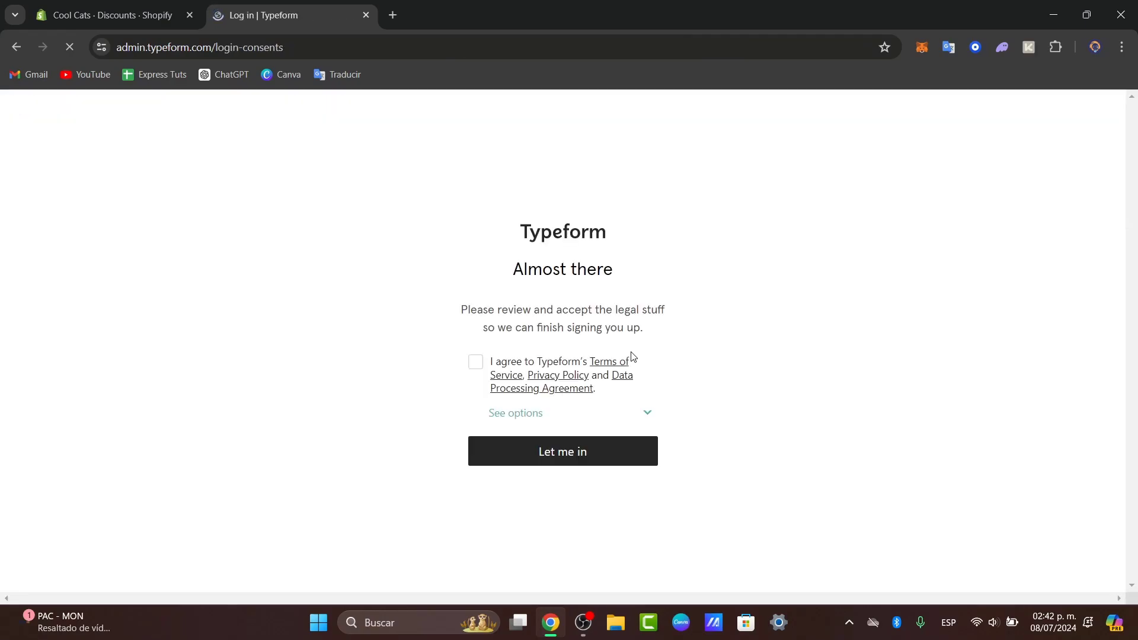
click(475, 363)
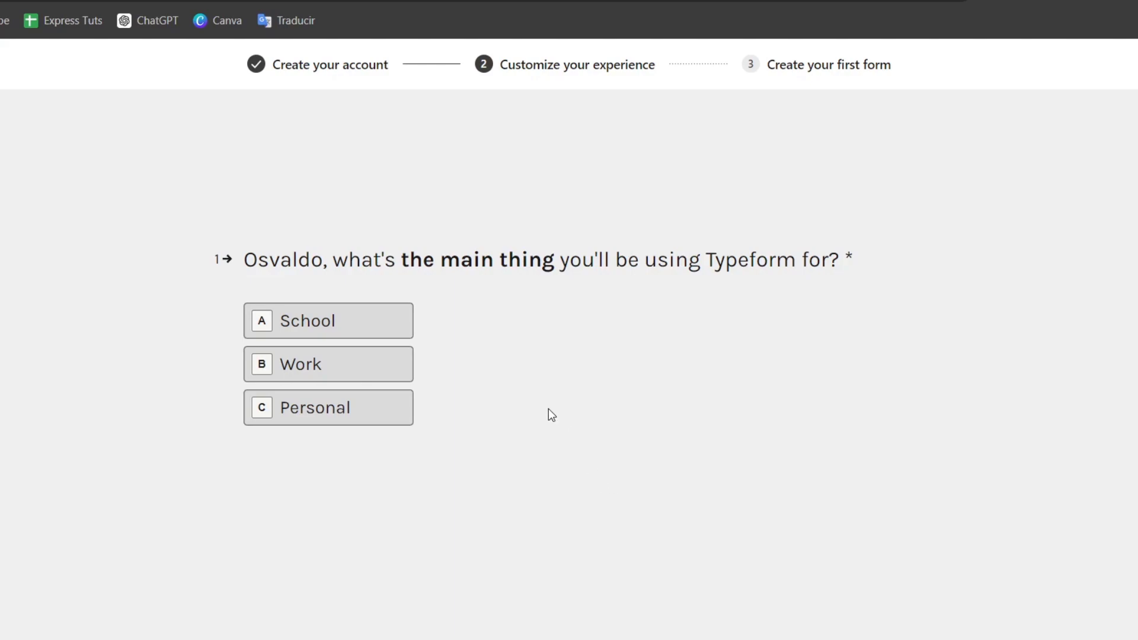
Step: Answer onboarding with Work use, Marketing role and the Engage or educate my audience goal
drag(420, 261, 889, 259)
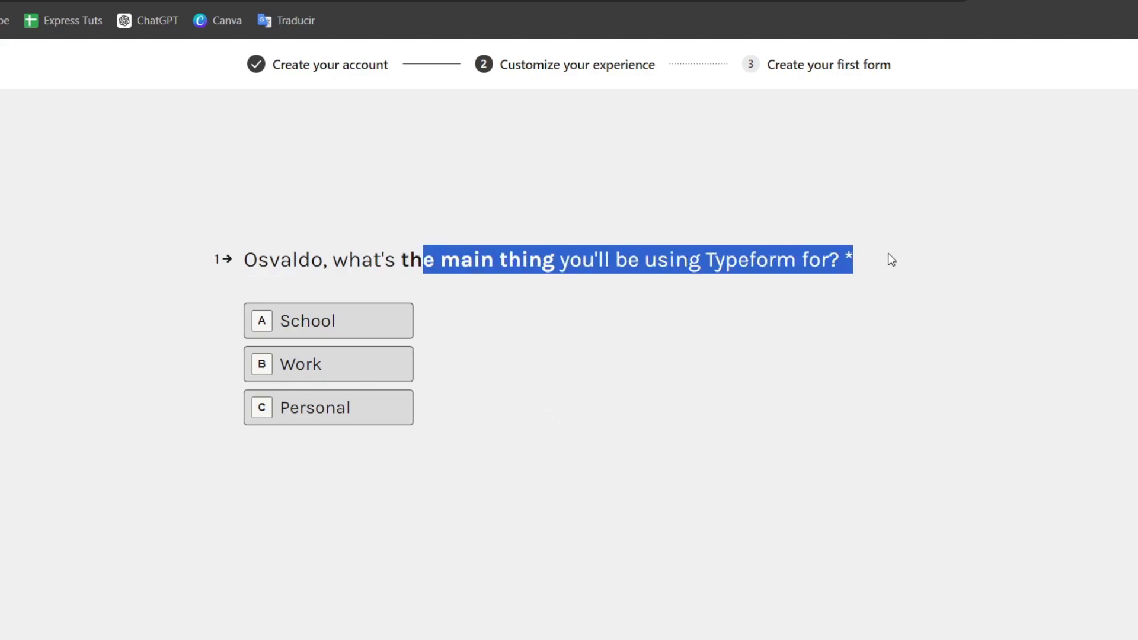
click(865, 268)
click(408, 364)
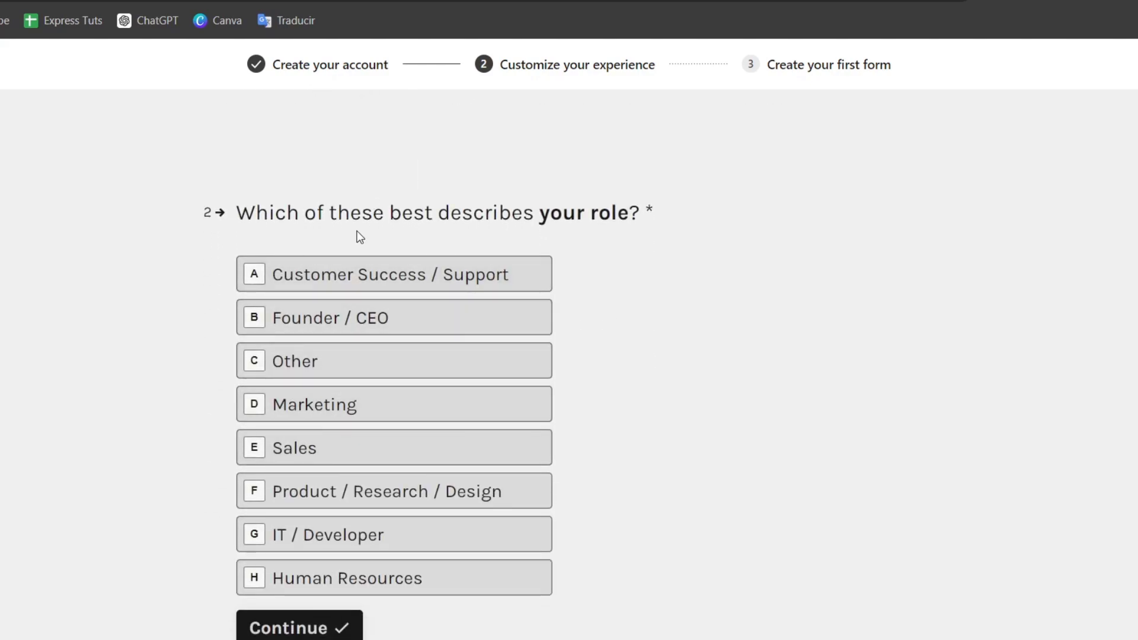
click(417, 409)
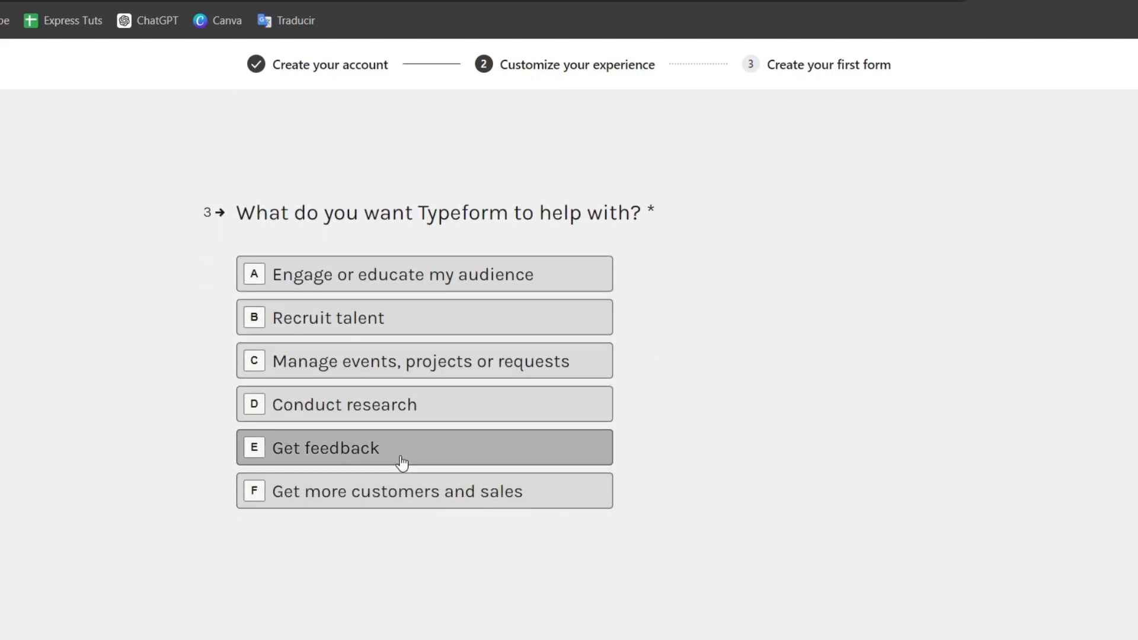
click(449, 285)
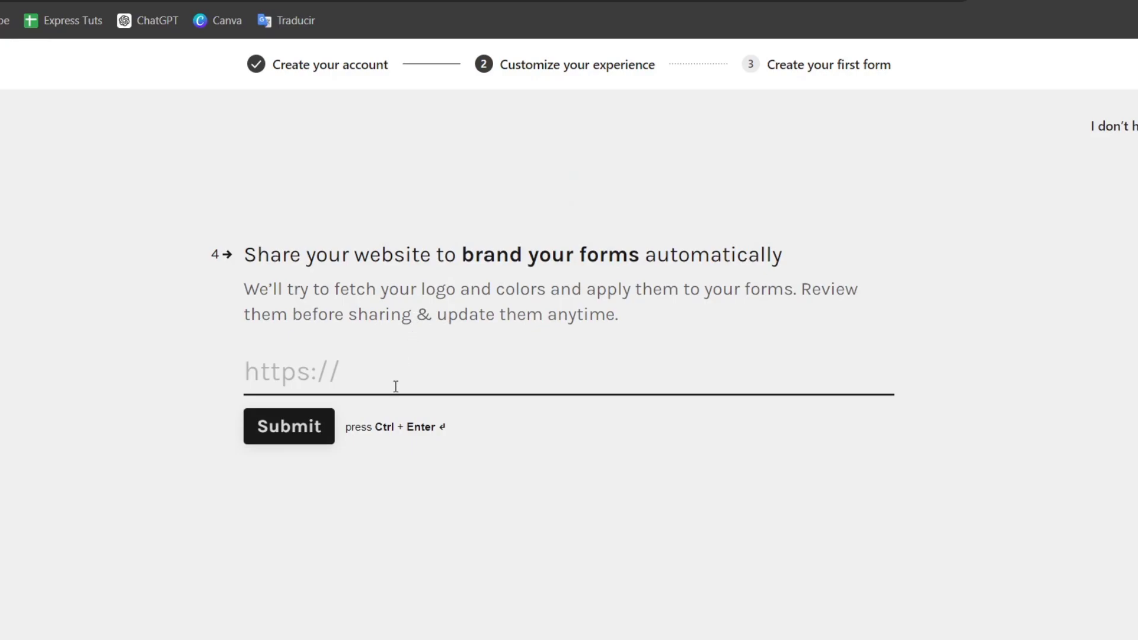
text(htpp)
key(BackSpace)
key(BackSpace)
key(BackSpace)
key(BackSpace)
text(coo)
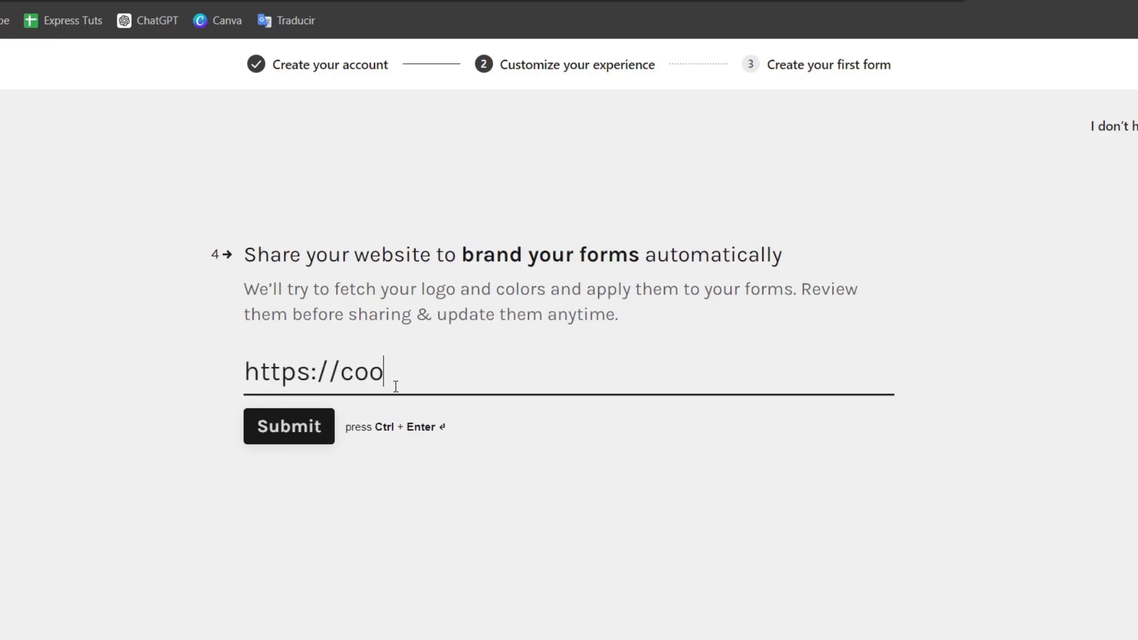
text(lcats.click)
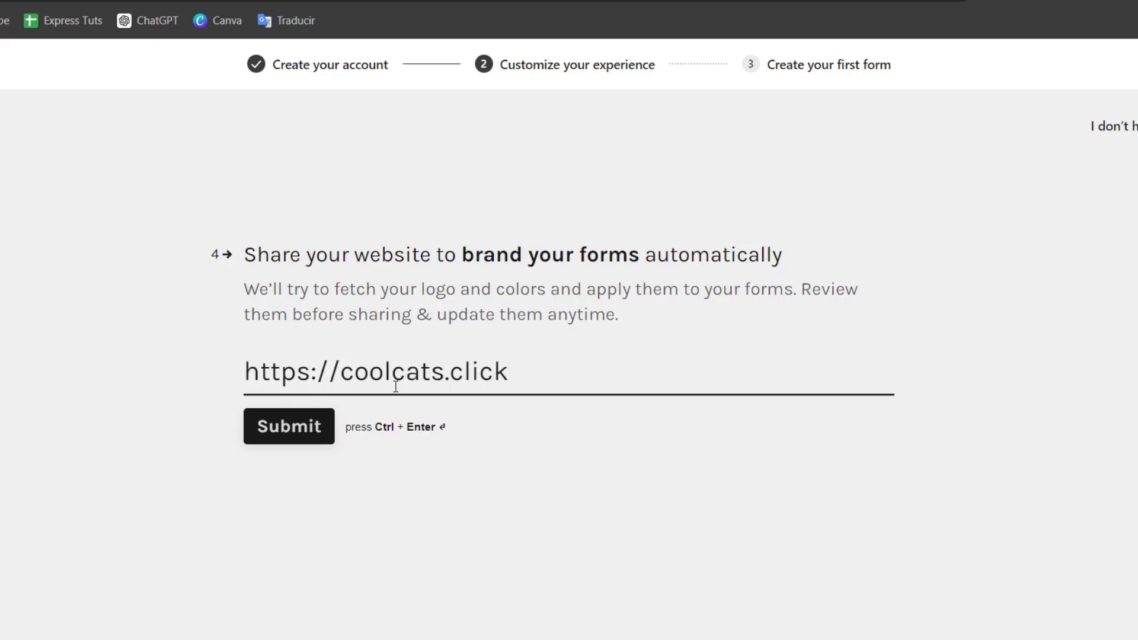
click(305, 425)
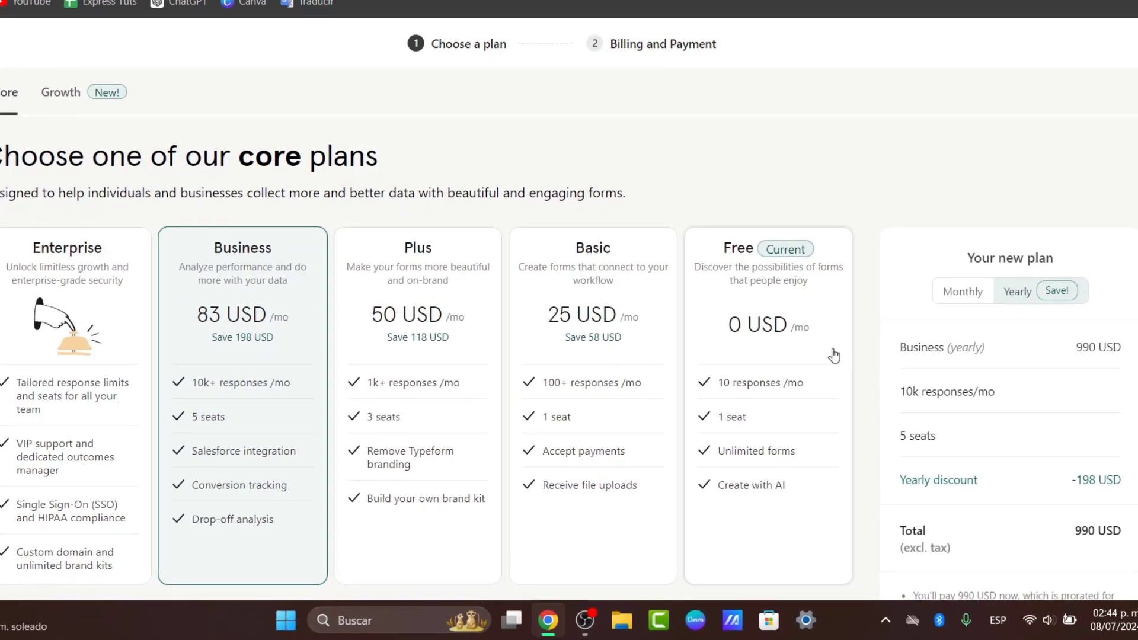
scroll(840, 350, down, 3)
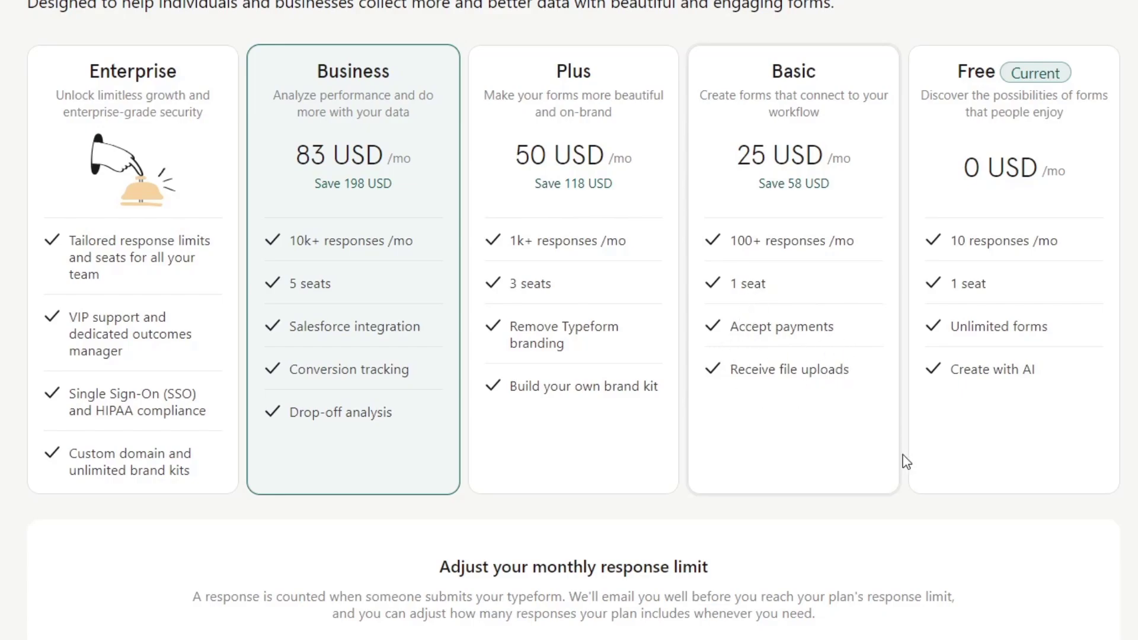
scroll(910, 481, down, 7)
scroll(907, 481, up, 9)
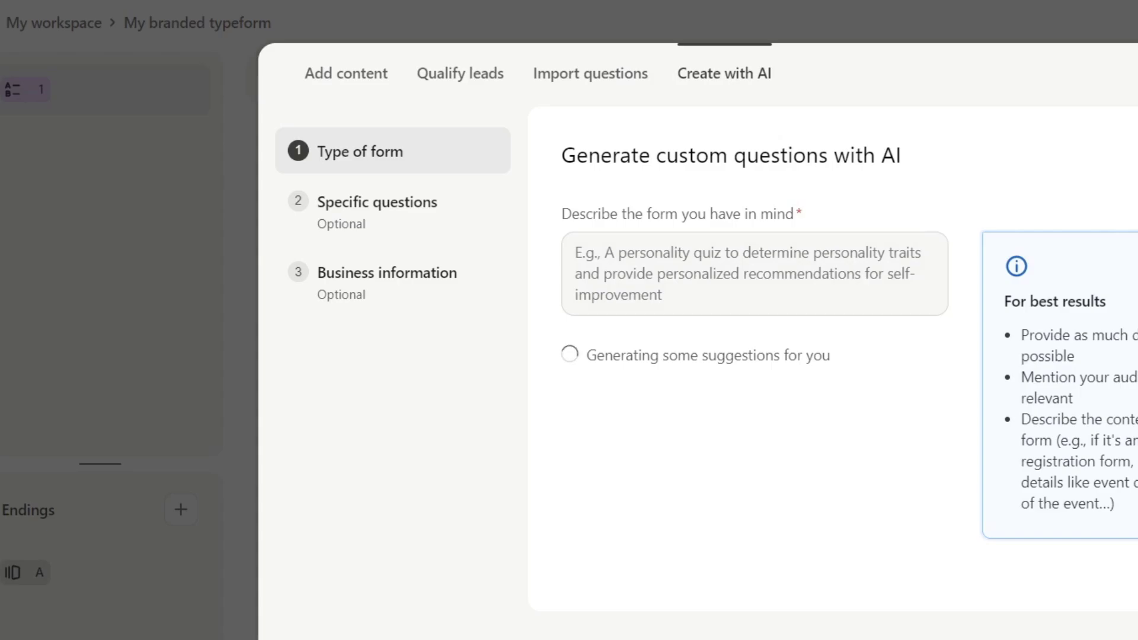
Step: Fill the form description with the 'Cat Lover Survey Discover what cat trends you adore most' suggestion
drag(725, 218, 813, 221)
click(714, 240)
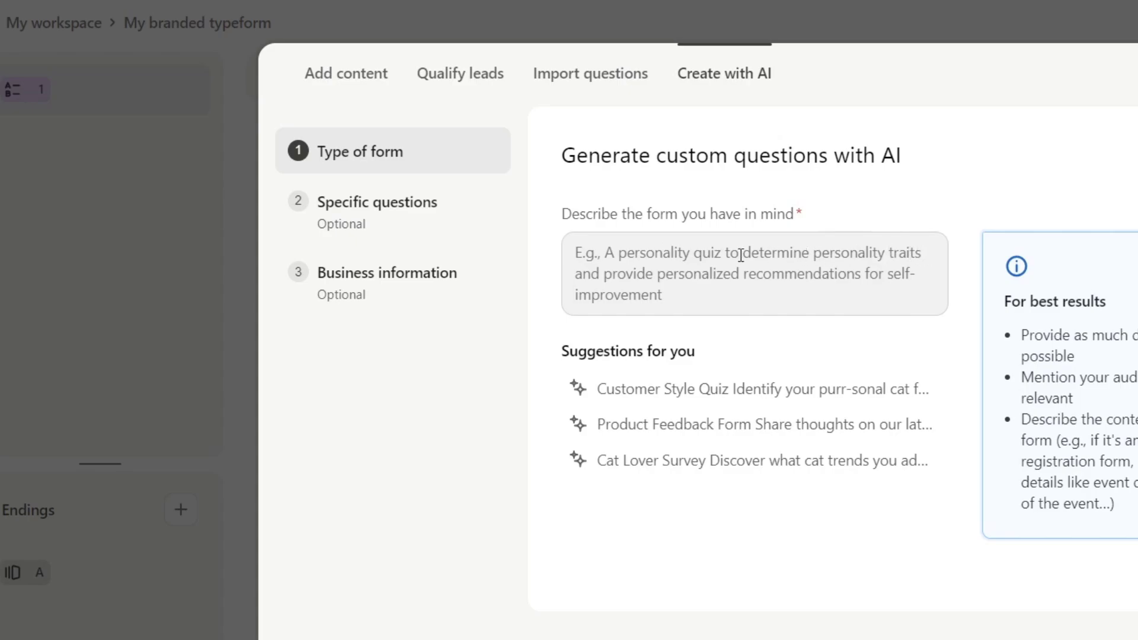
click(715, 295)
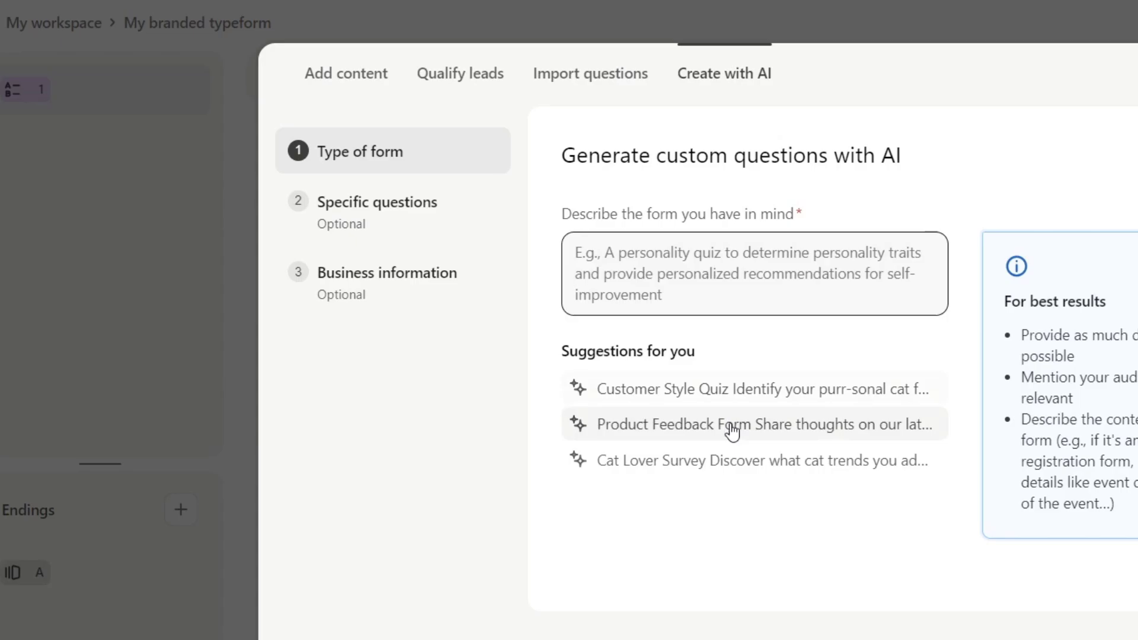
click(743, 468)
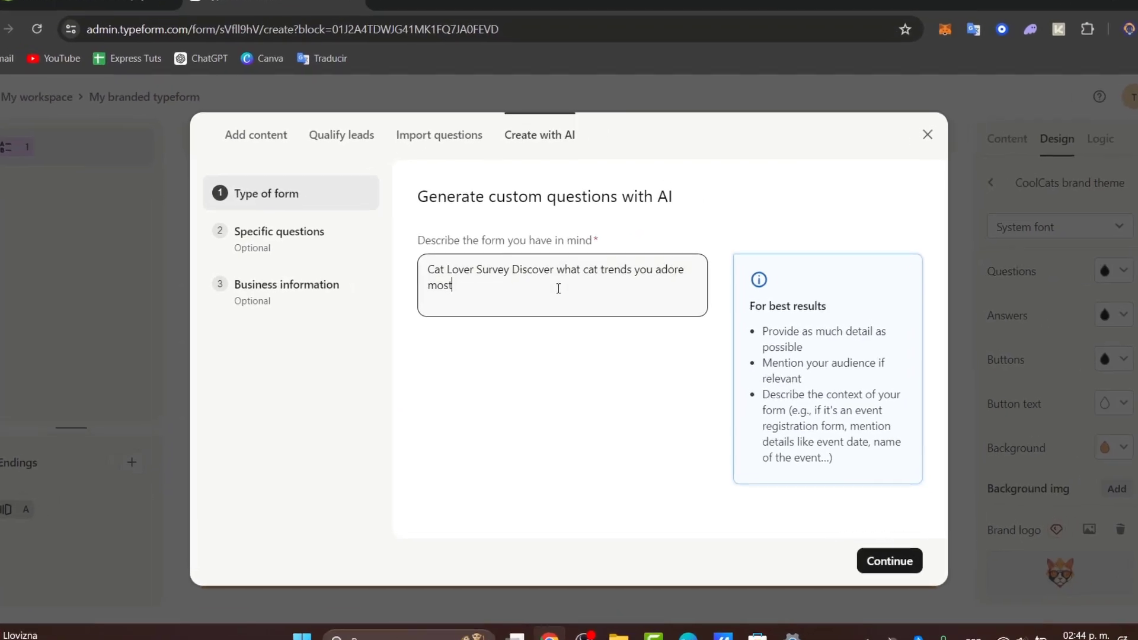
Step: Pass the specific questions step with no topics listed and reach the CoolCats business information step
click(913, 562)
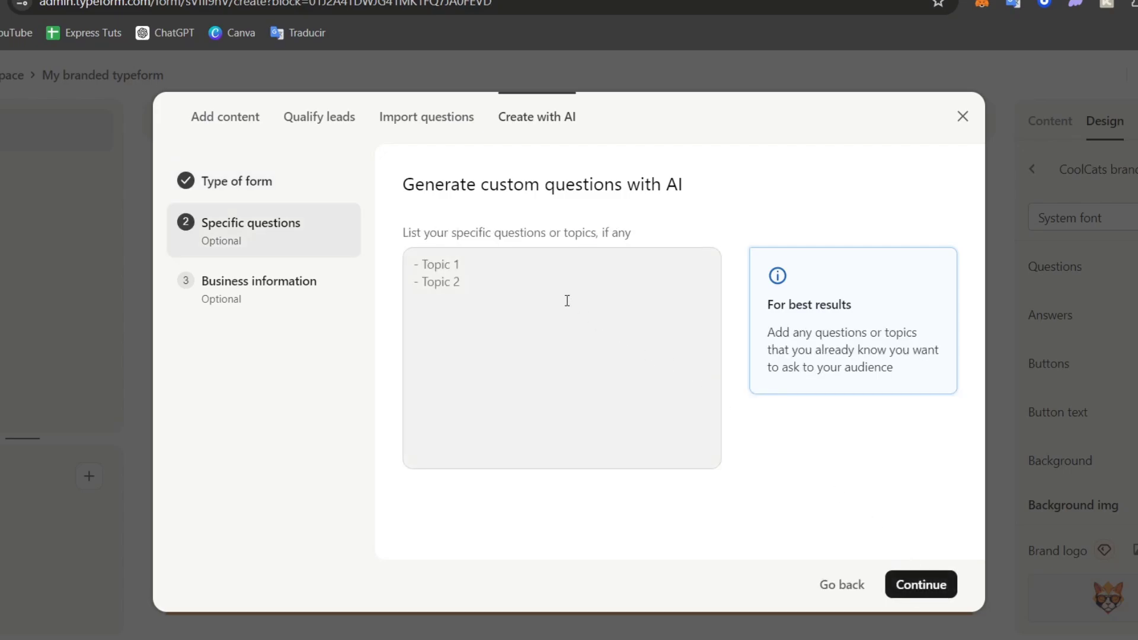
drag(448, 232, 637, 234)
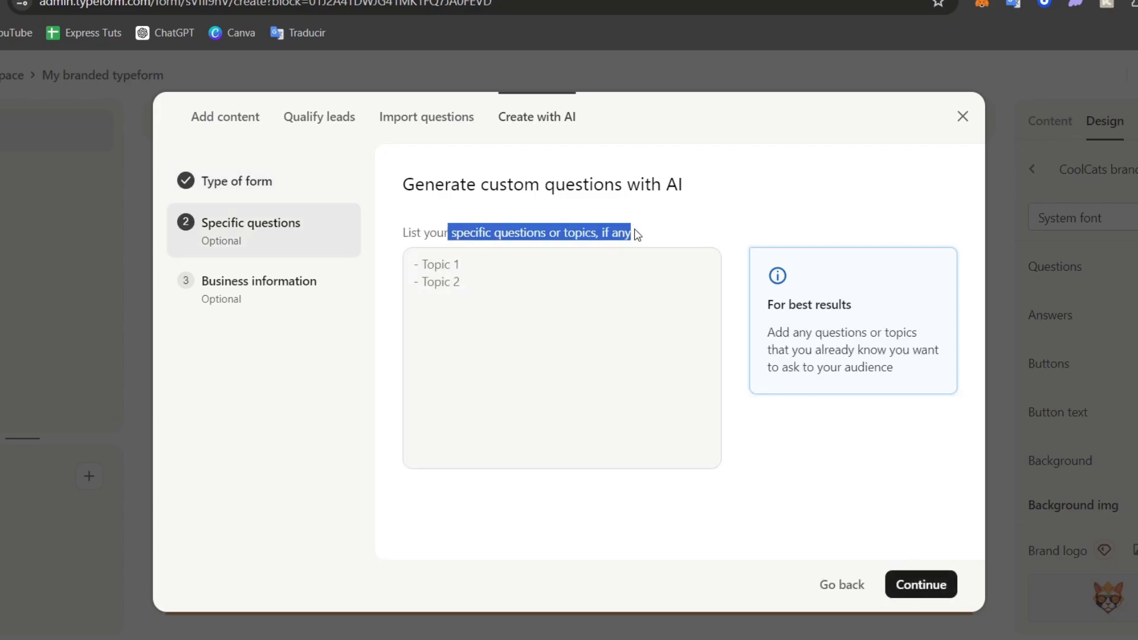
click(618, 286)
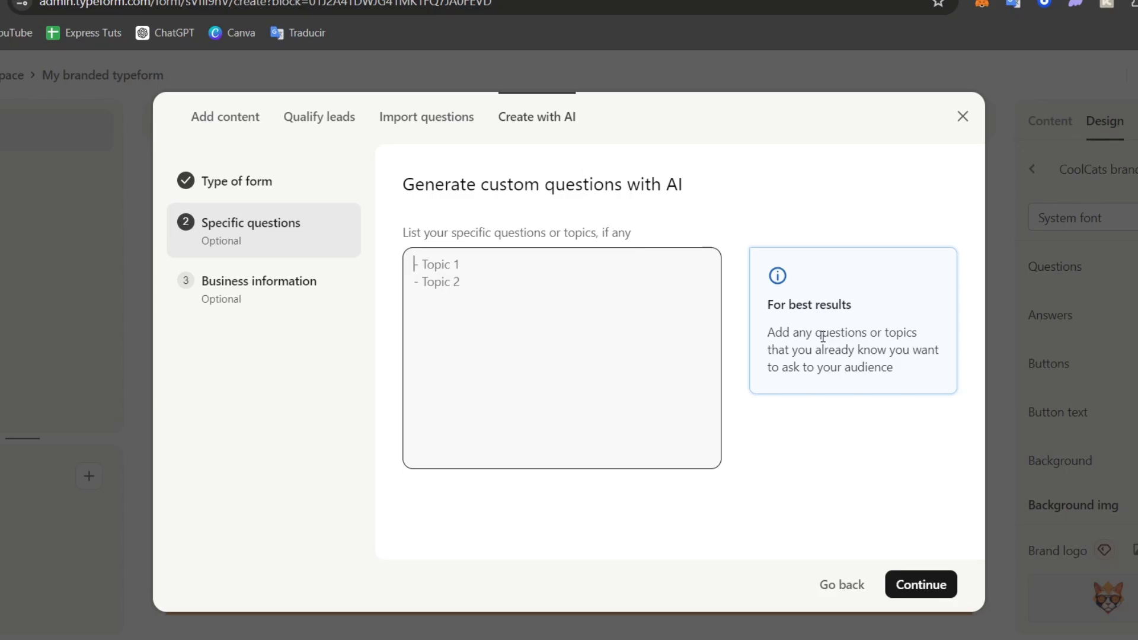
click(681, 532)
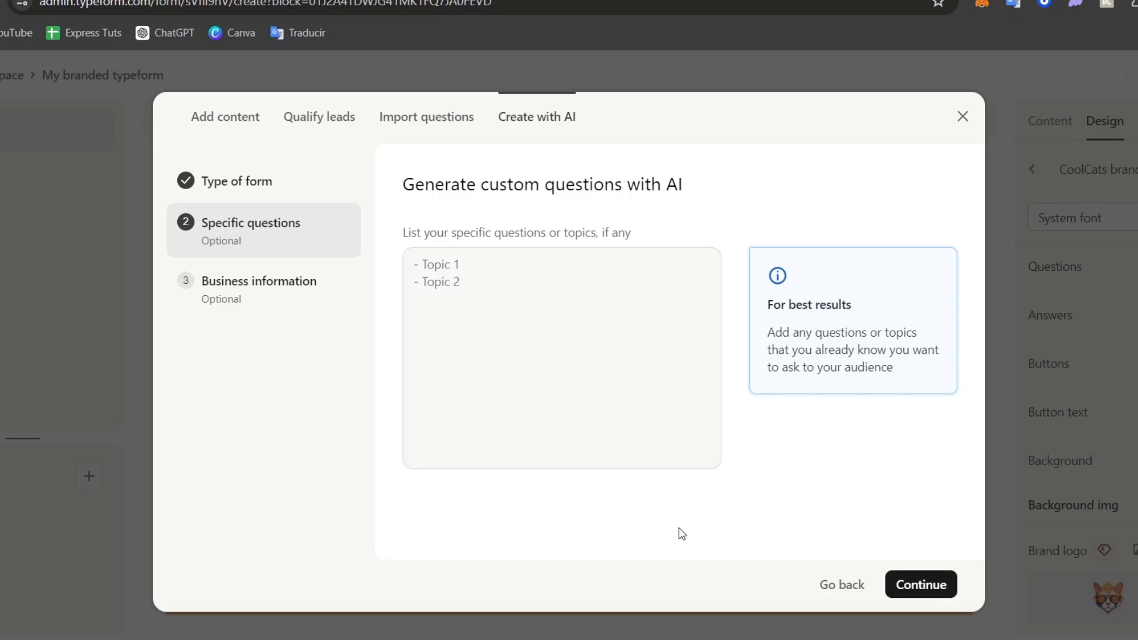
click(920, 584)
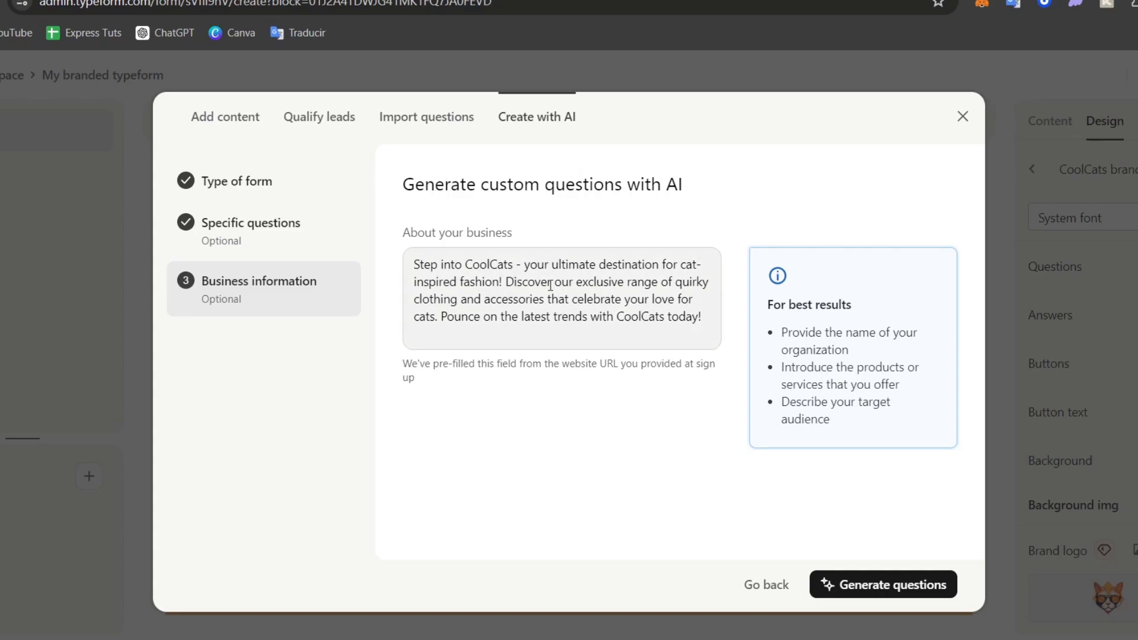
Step: Generate the four cat survey questions and review each, leaving the breed choices unchanged
click(901, 598)
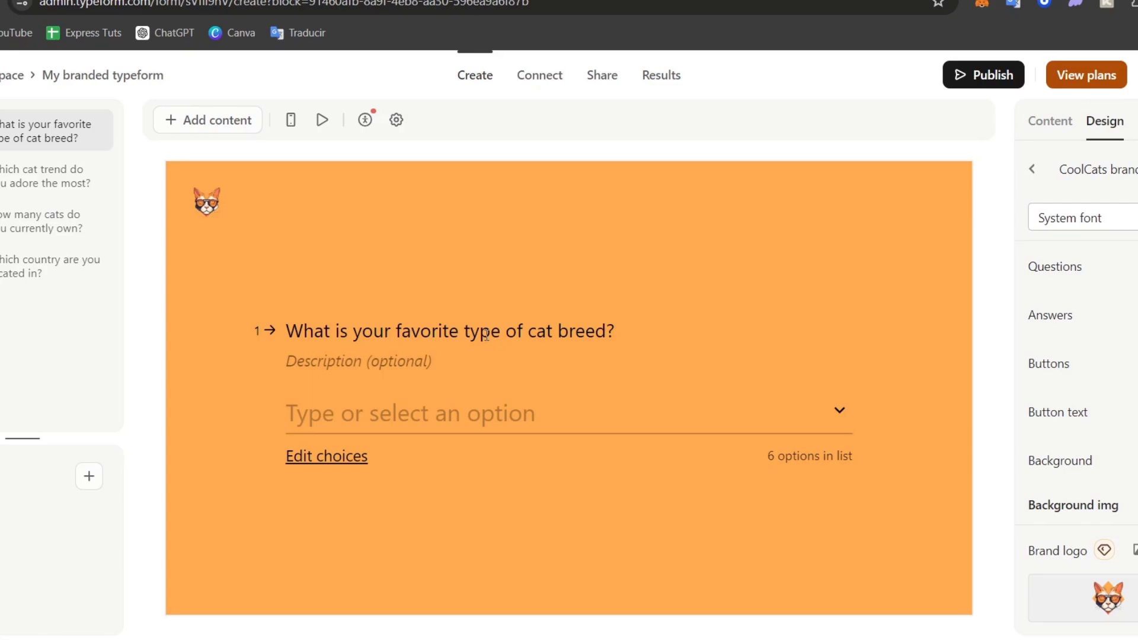
click(596, 416)
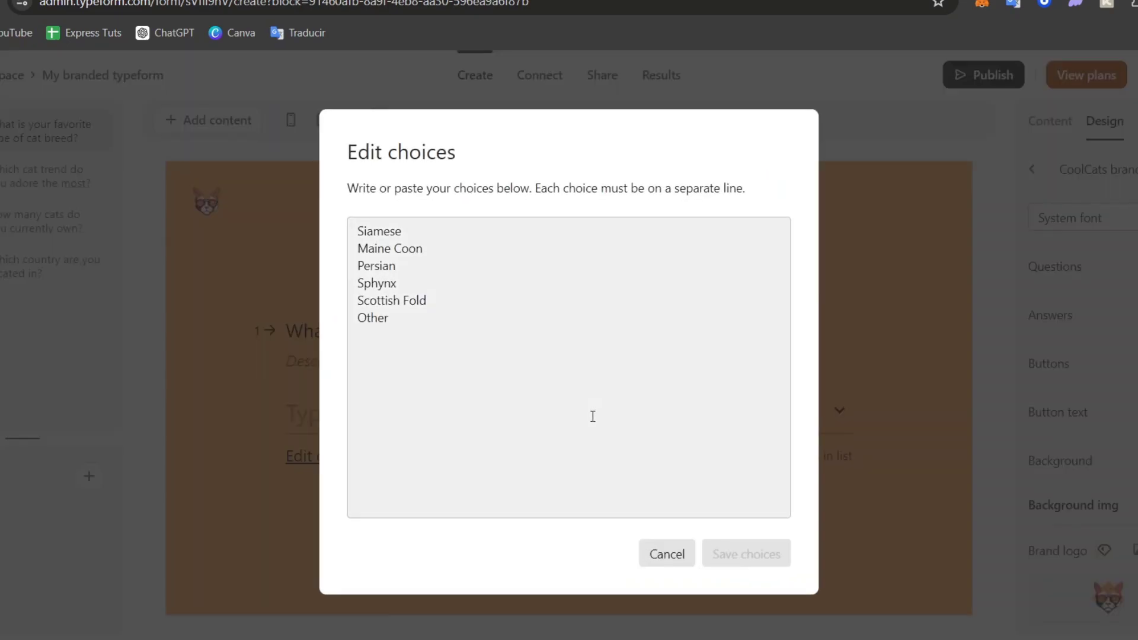
click(424, 253)
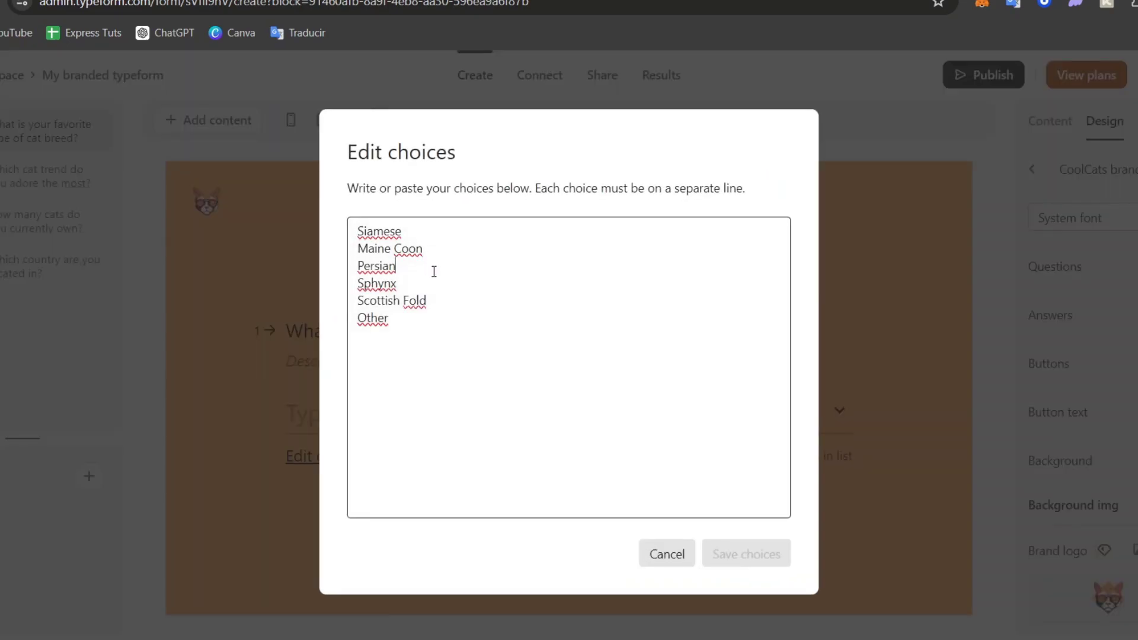
click(676, 560)
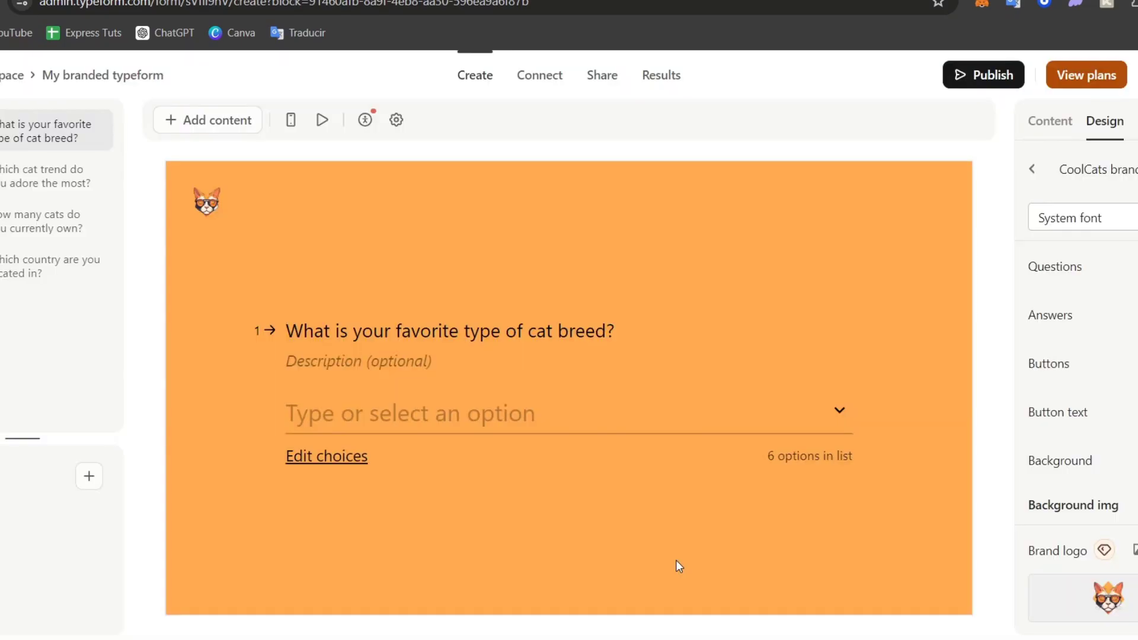
click(71, 182)
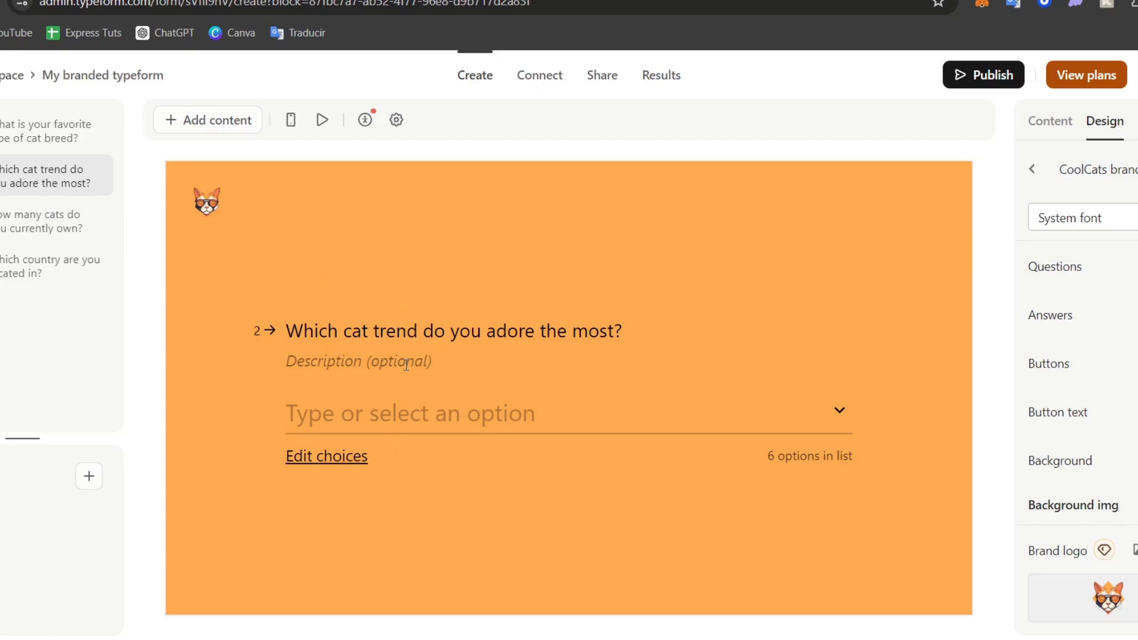
click(46, 223)
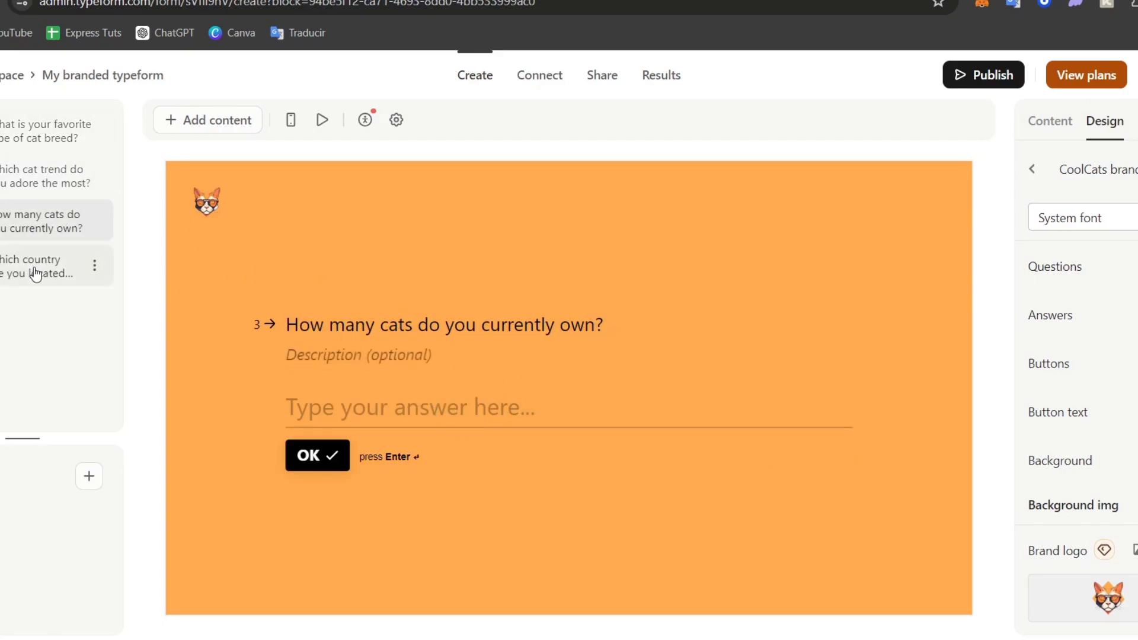
click(70, 268)
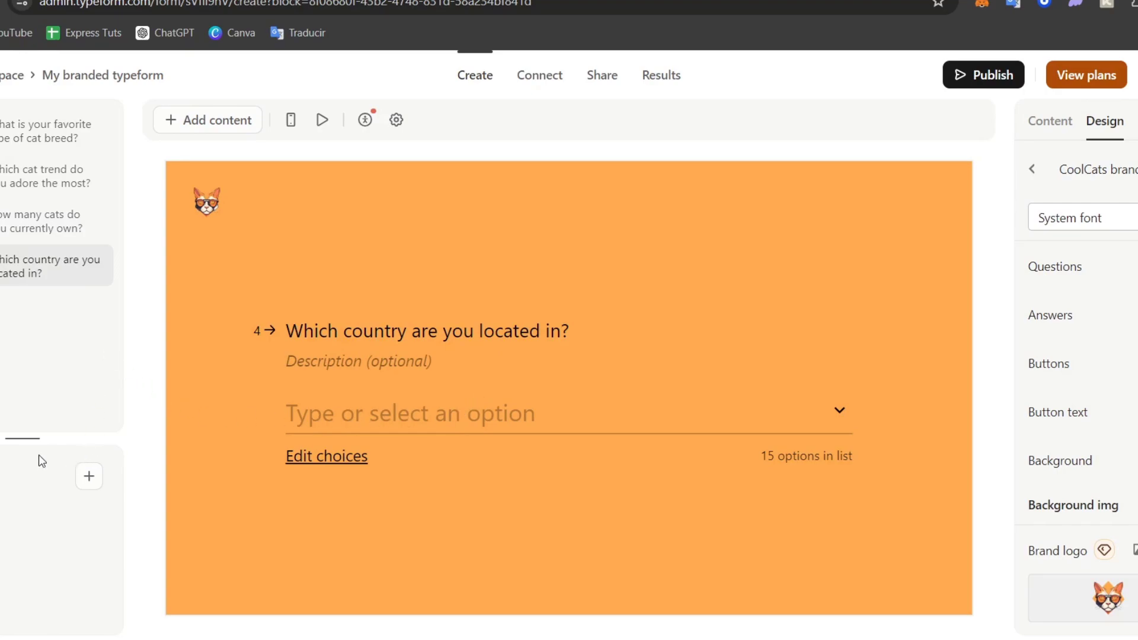
Step: Add an End Screen ending after the questions and go through its title and description
click(89, 478)
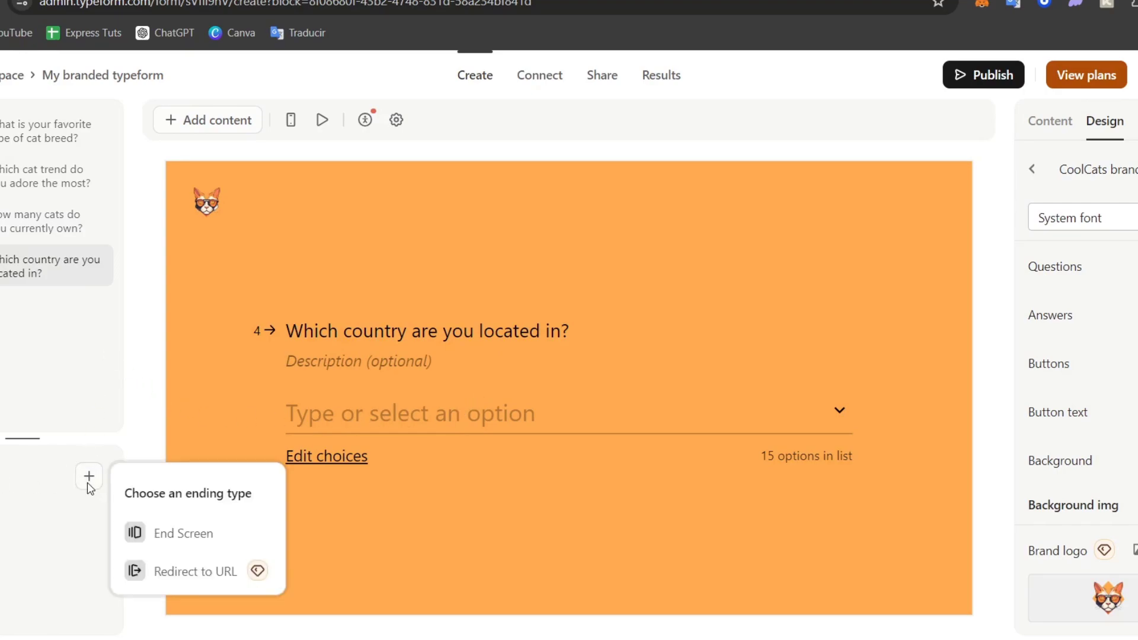
click(228, 546)
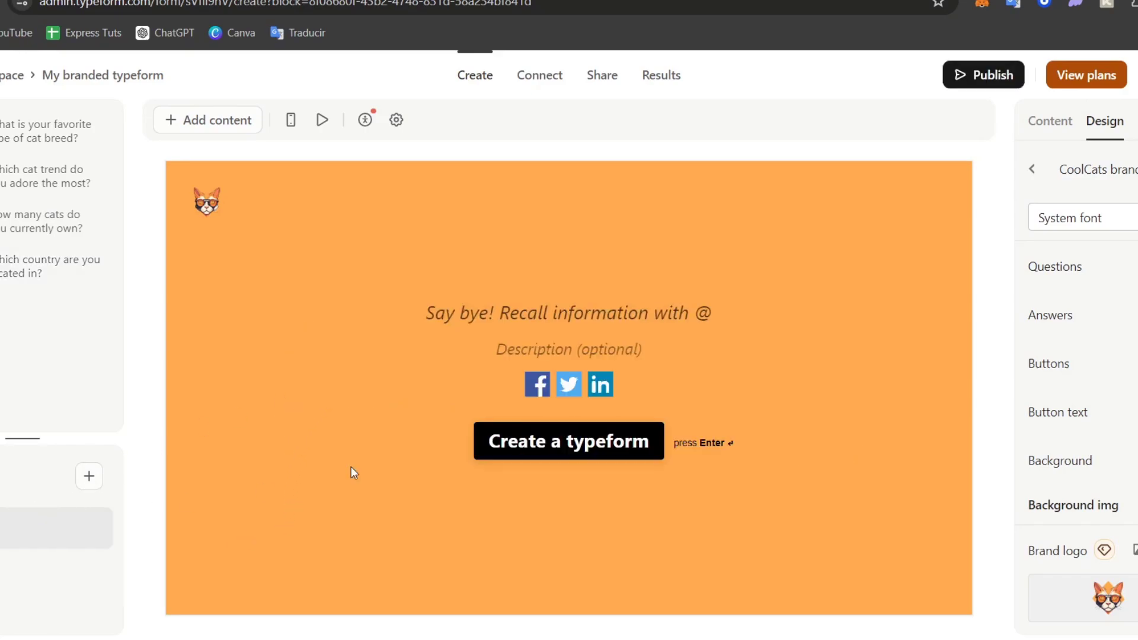
click(573, 314)
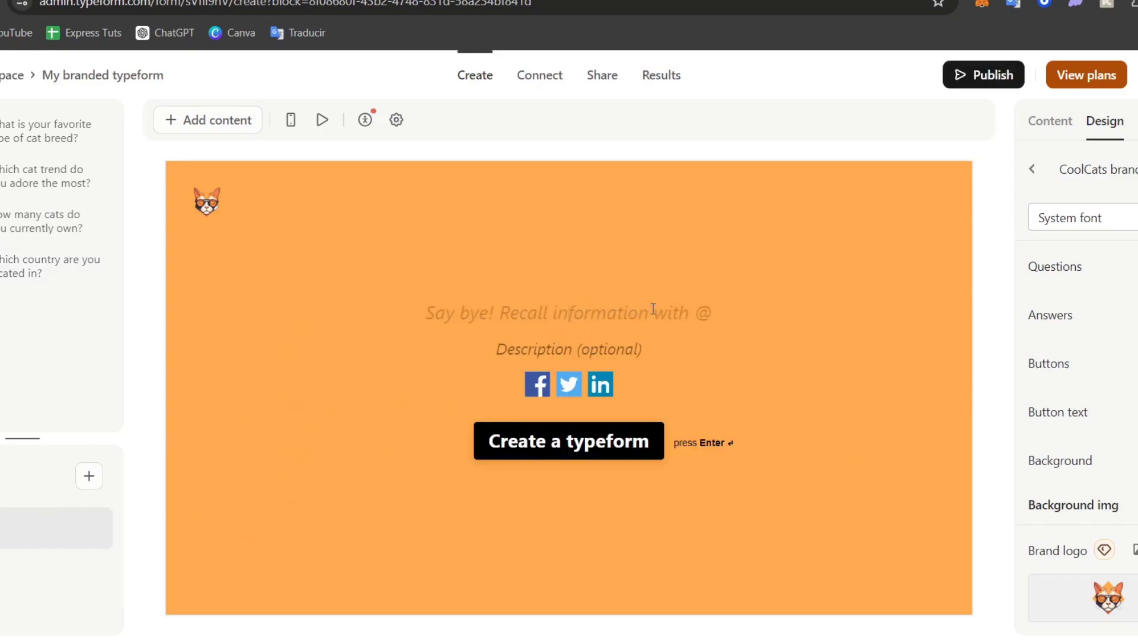
click(602, 356)
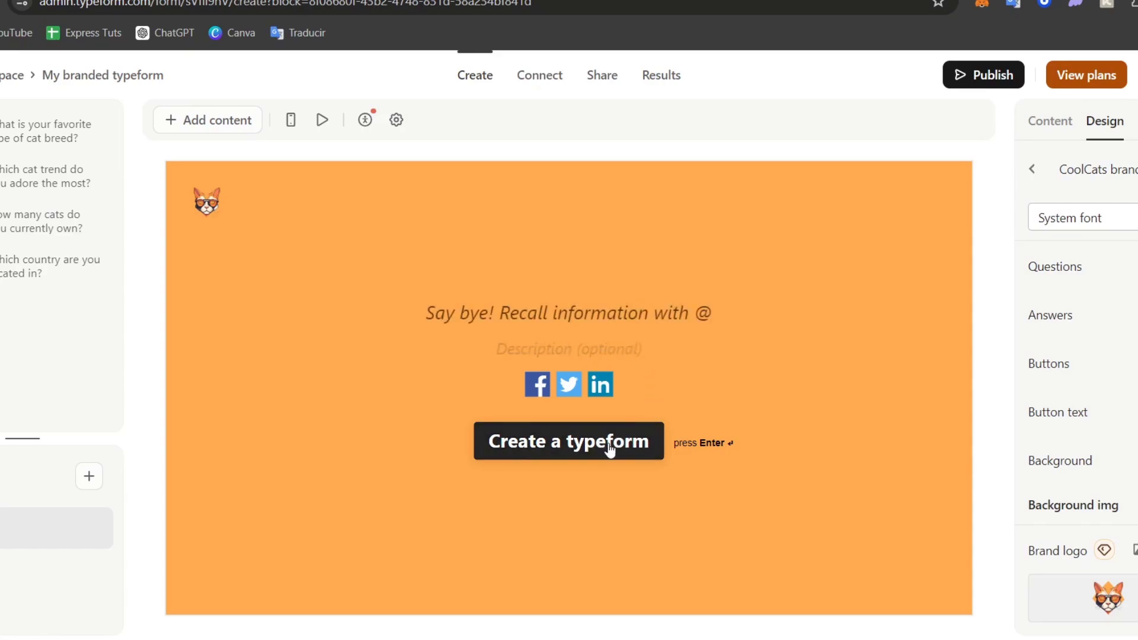
click(228, 547)
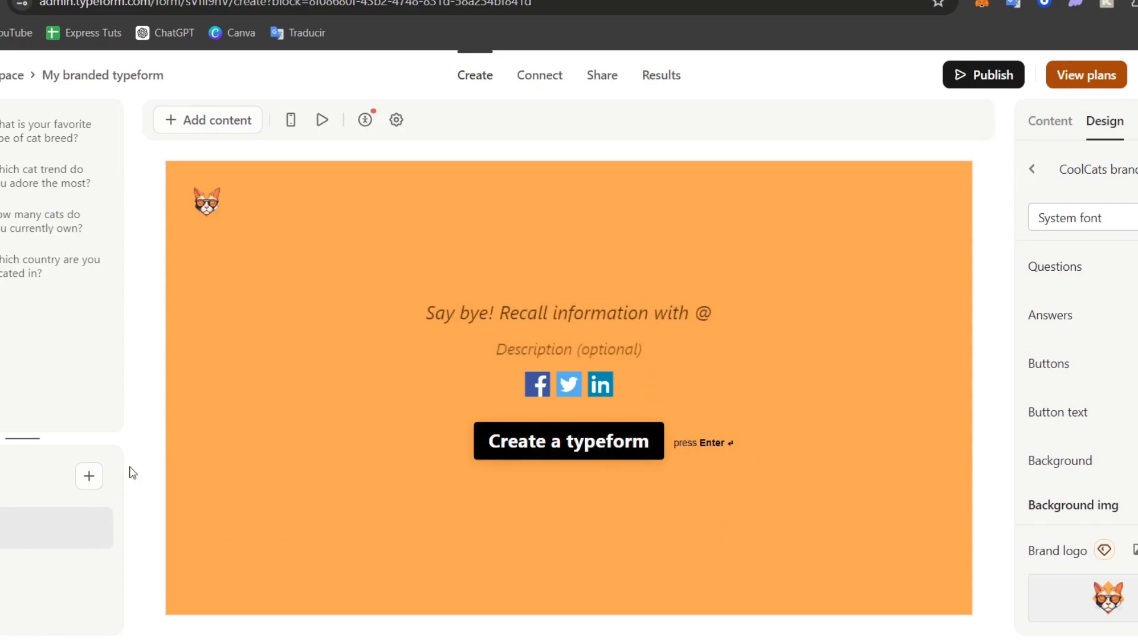
Step: Remove the paid brand logo, turn off end-screen social share icons, and set the ending to Redirect to URL
click(988, 83)
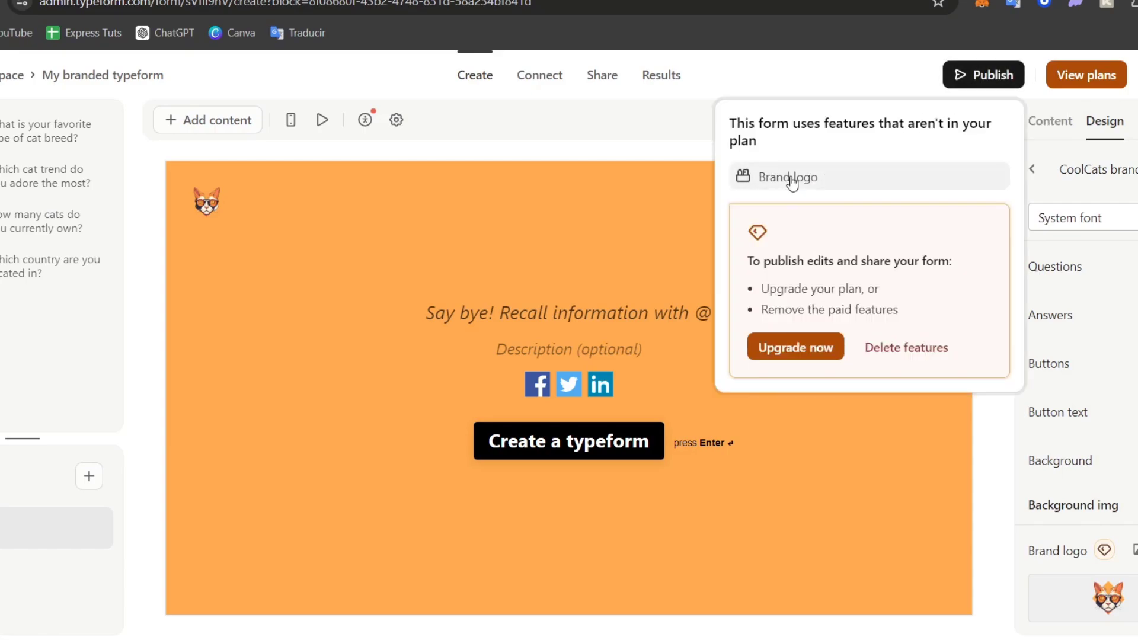
click(920, 344)
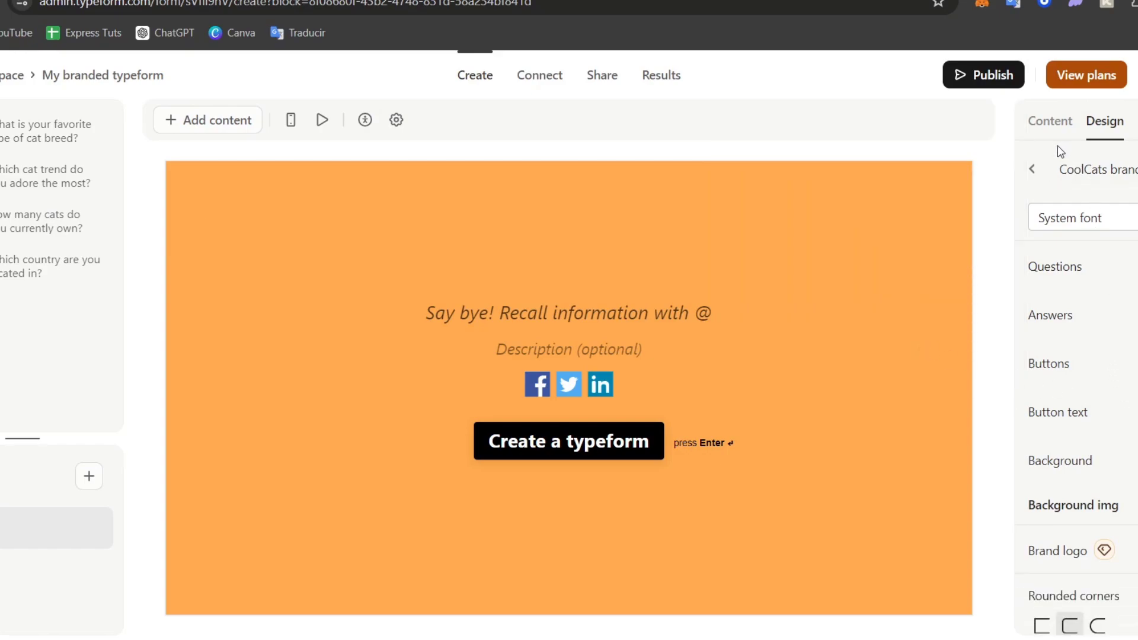
click(1050, 125)
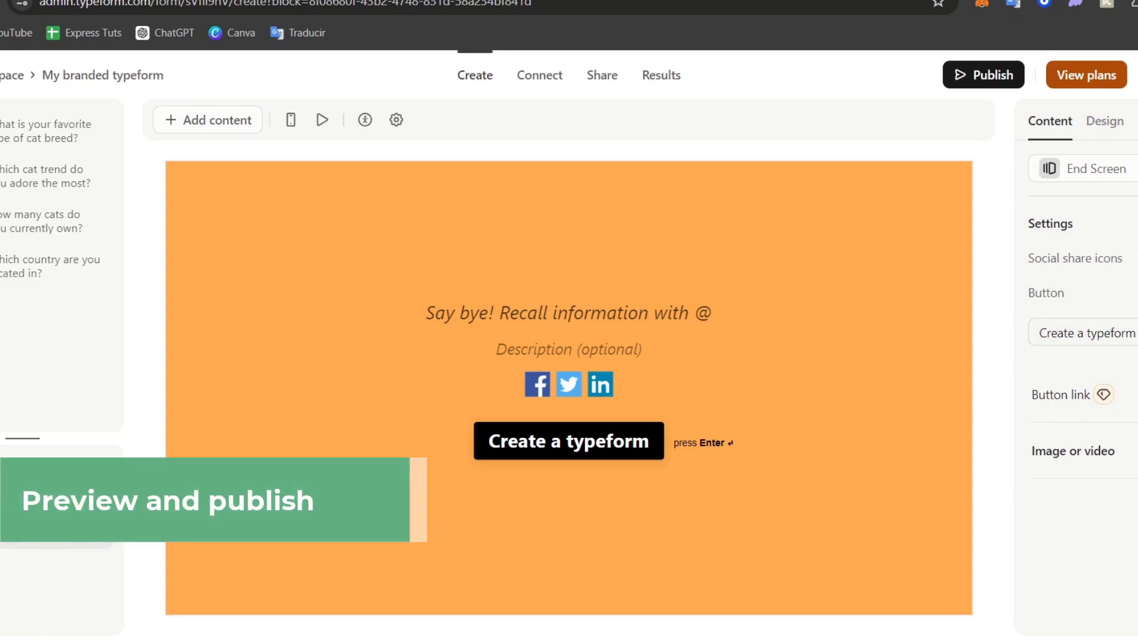
click(1129, 259)
click(1128, 293)
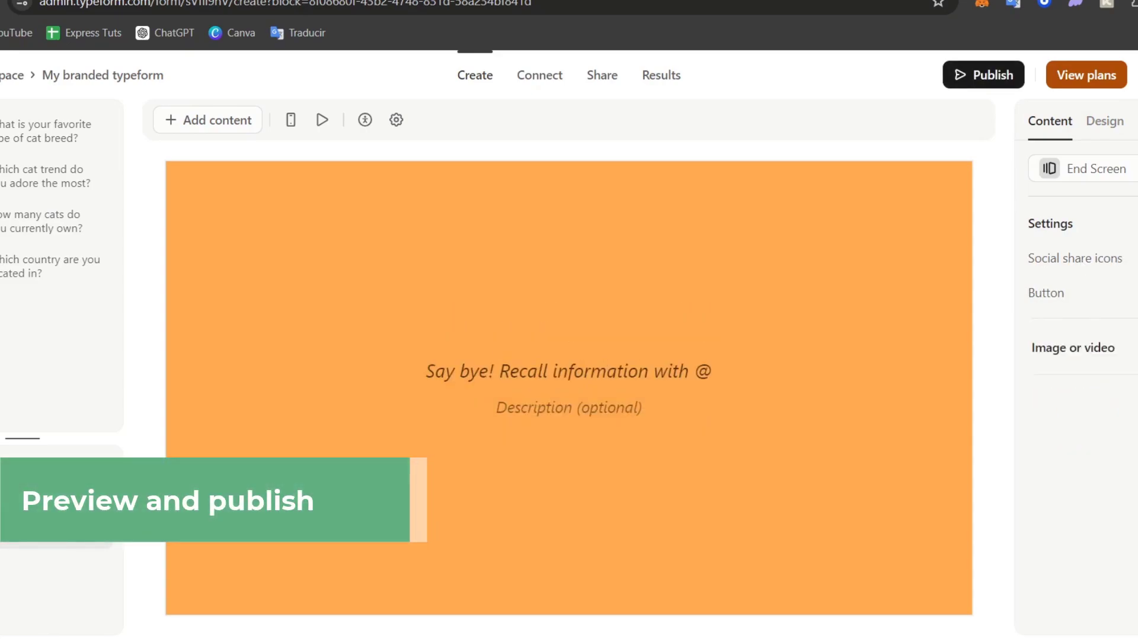
click(1129, 292)
click(1114, 169)
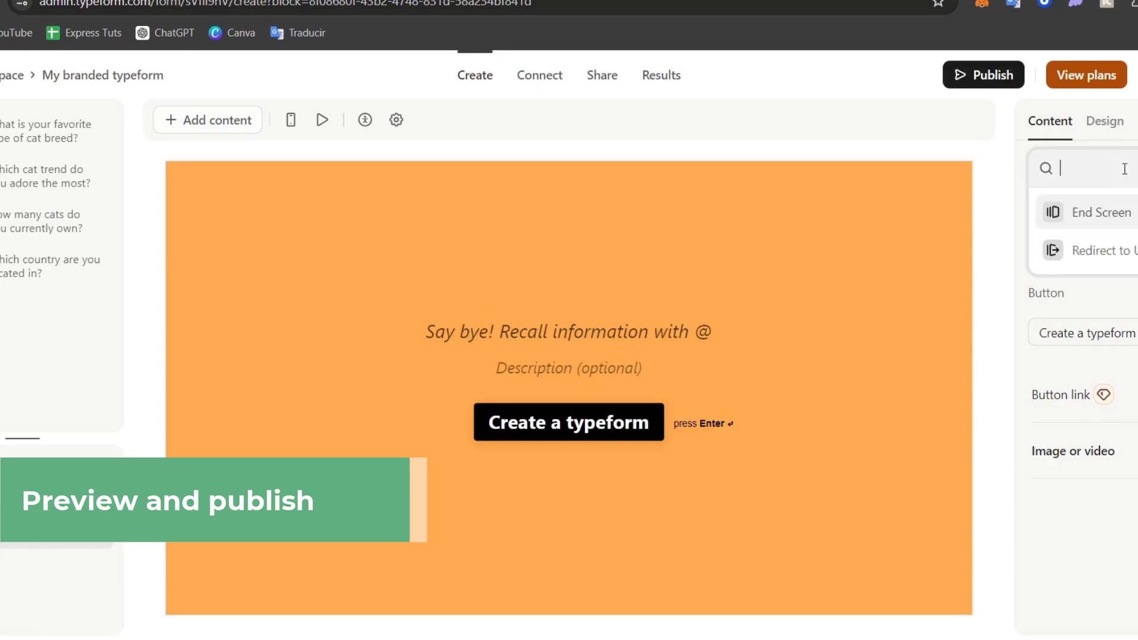
click(1126, 247)
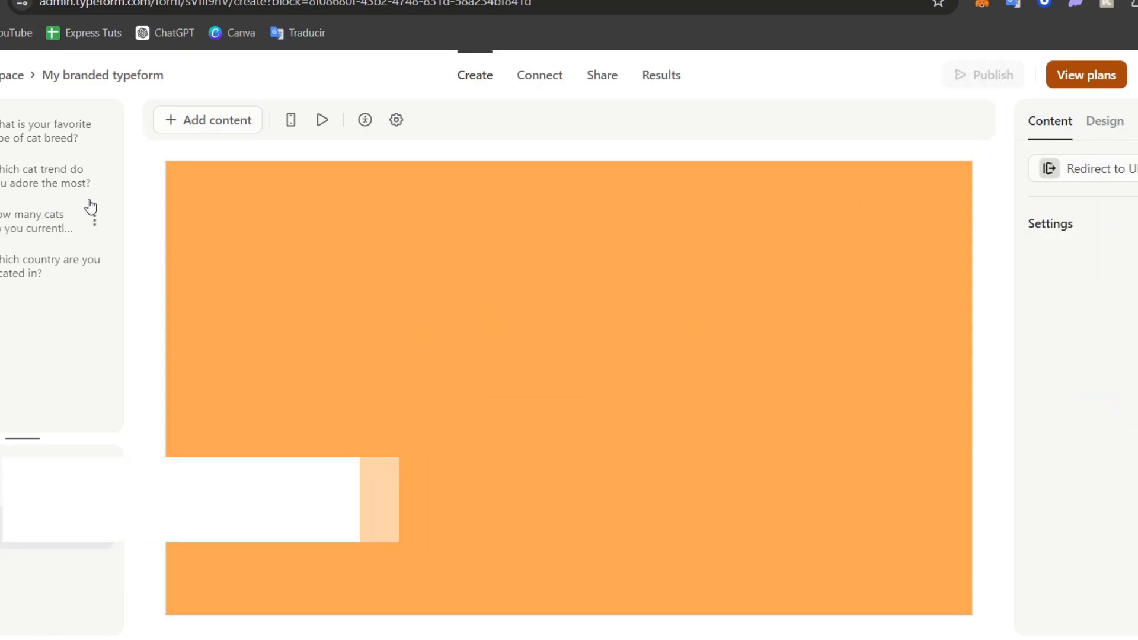
Step: Change question 1's type to a video question and back, leaving its title '(Video question)'
click(41, 134)
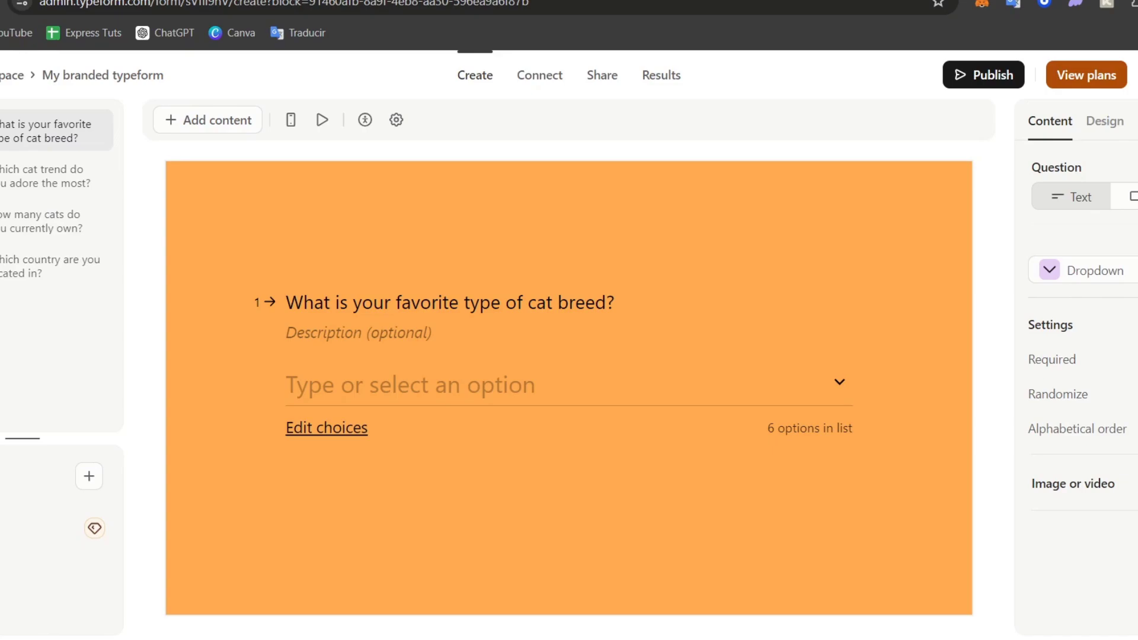
double_click(1125, 198)
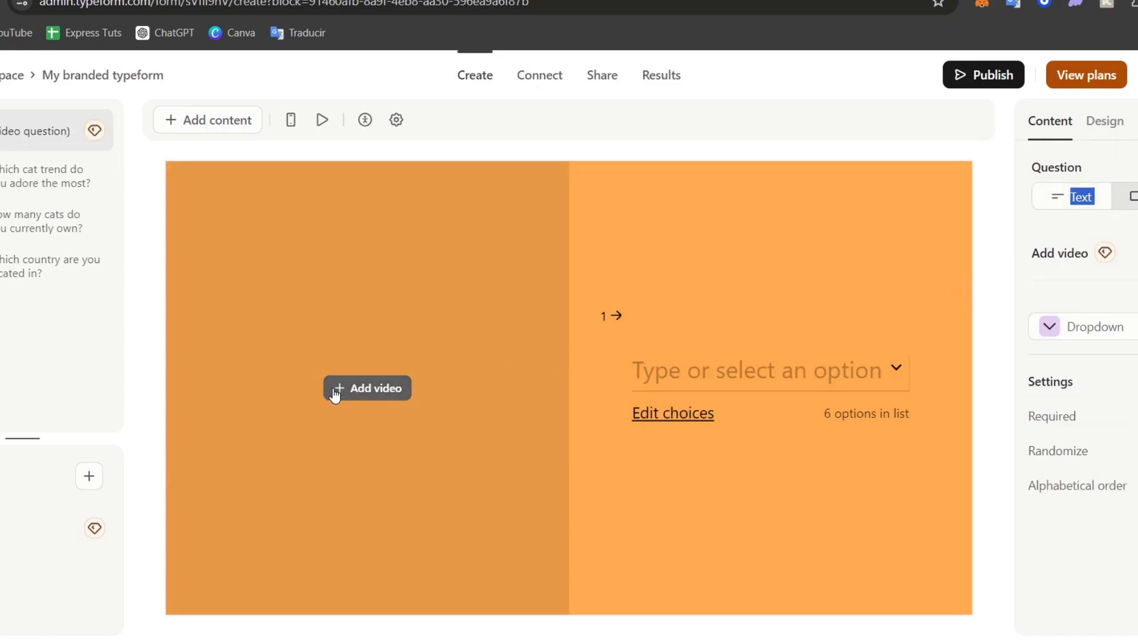
click(1061, 197)
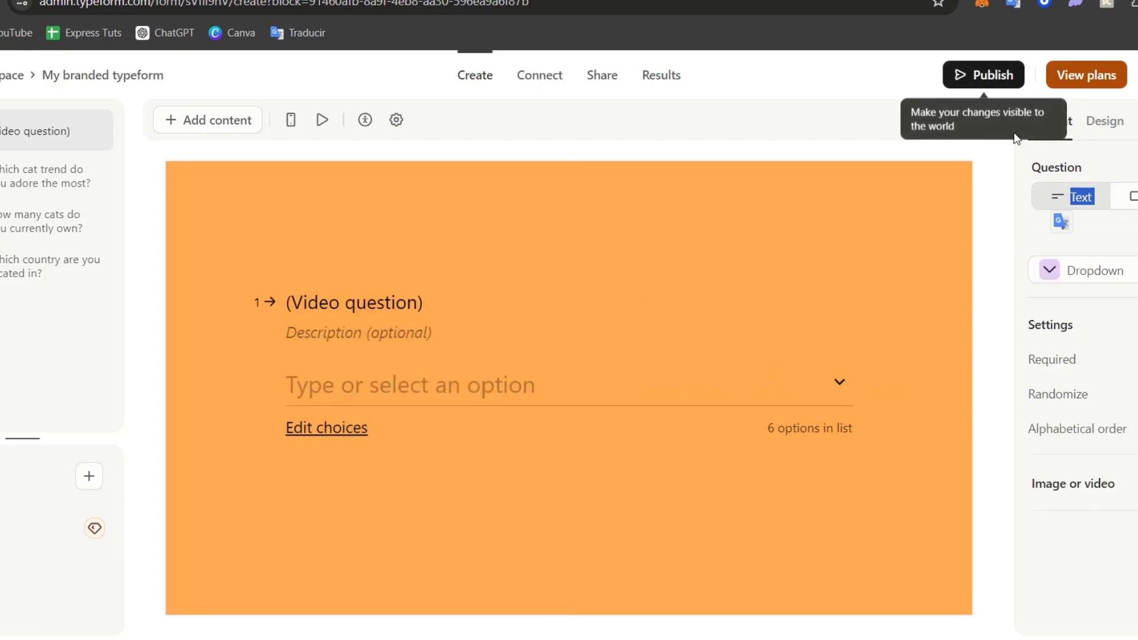
Step: Publish the form after removing the paid redirect feature
click(983, 82)
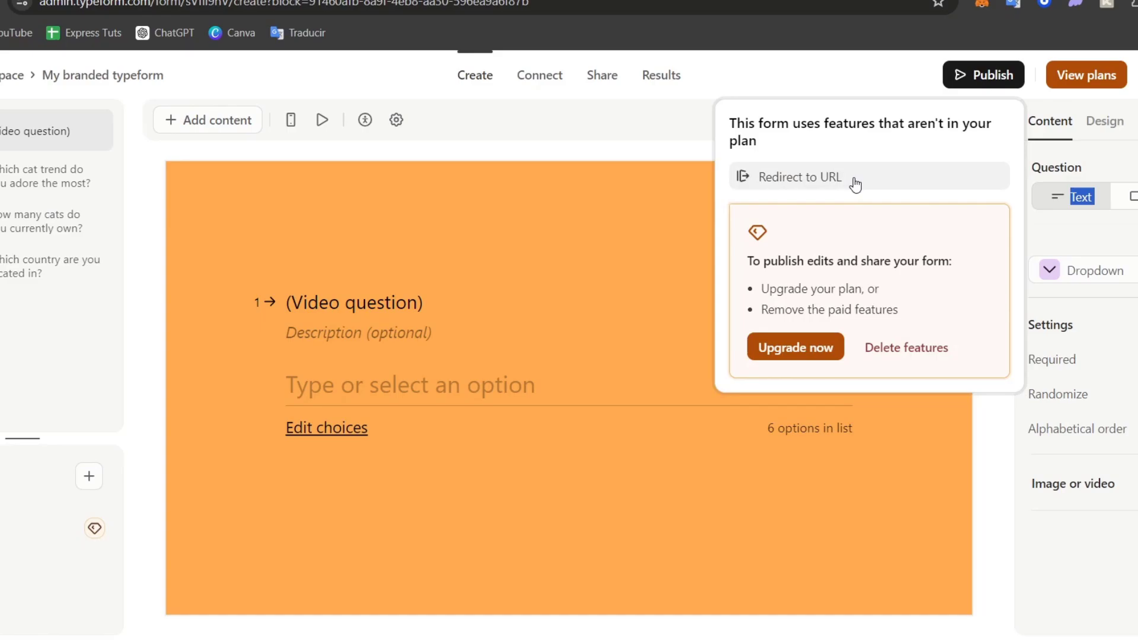
click(929, 349)
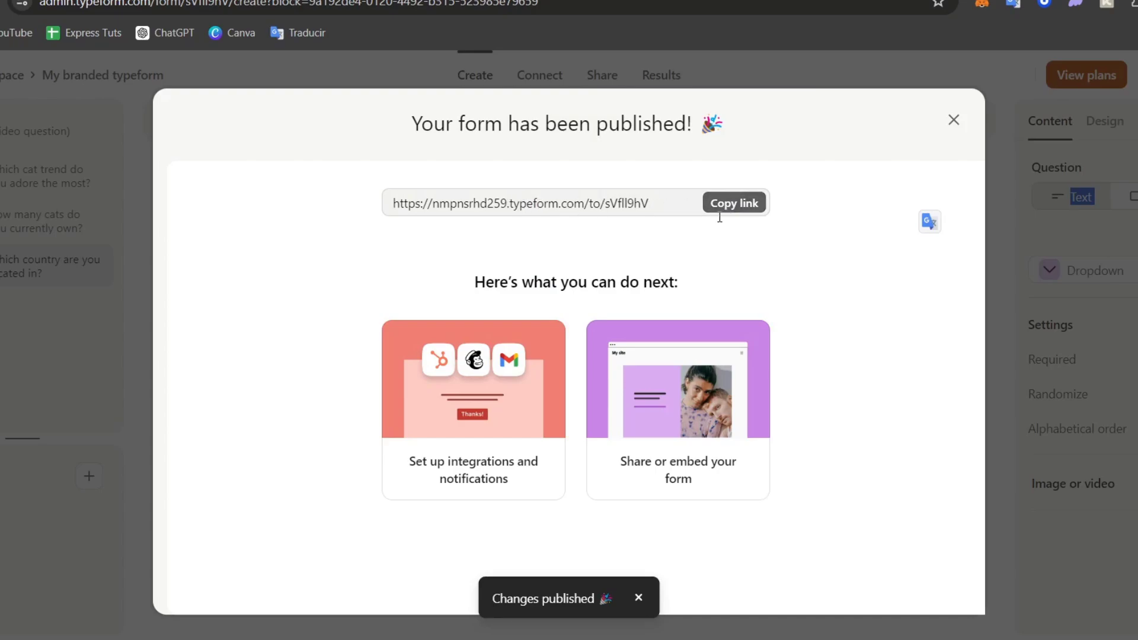
click(650, 569)
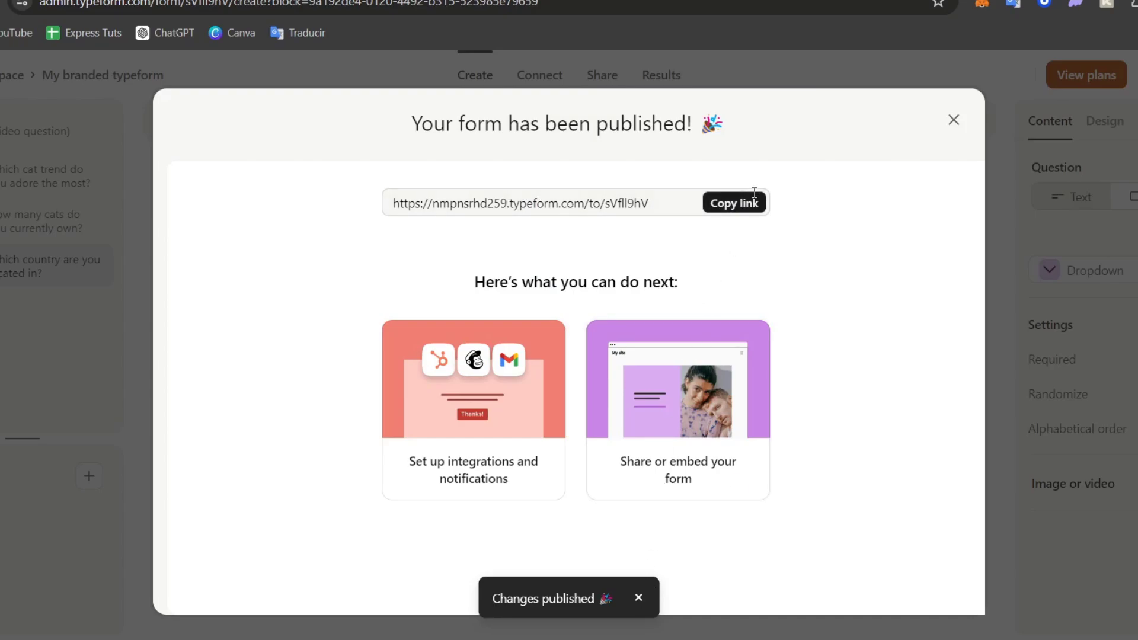
Step: Copy the survey's public link and load it in a new browser tab
click(734, 203)
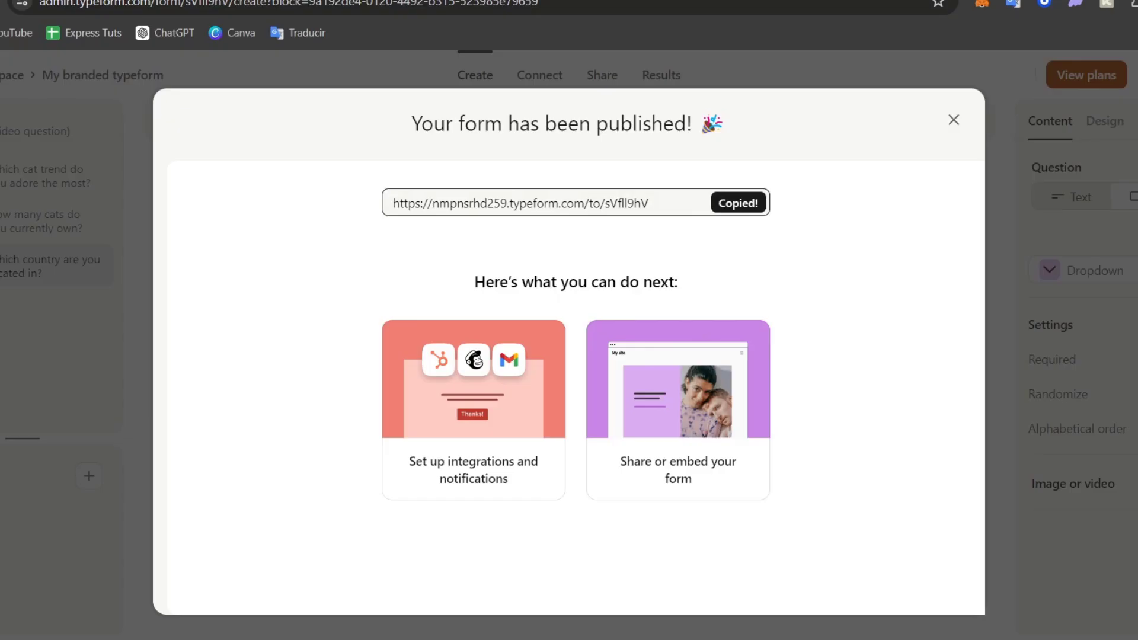
key(ctrl+t)
key(ctrl+v)
key(Return)
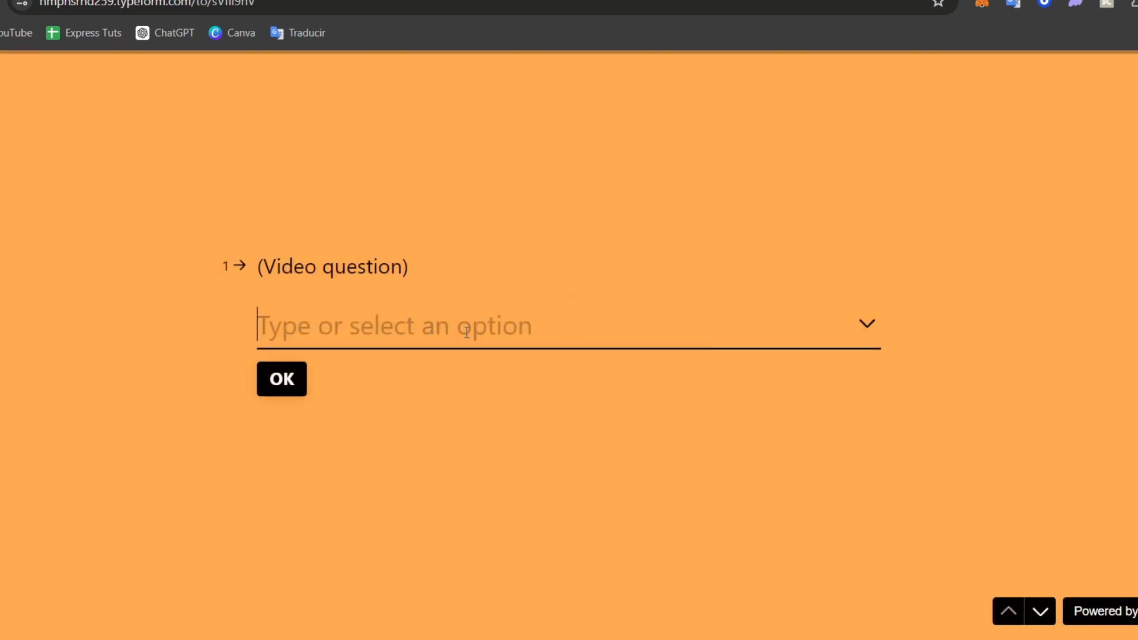
Step: Answer Siamese, Cat-themed clothing, 2 cats and country Other, then submit the survey
click(470, 333)
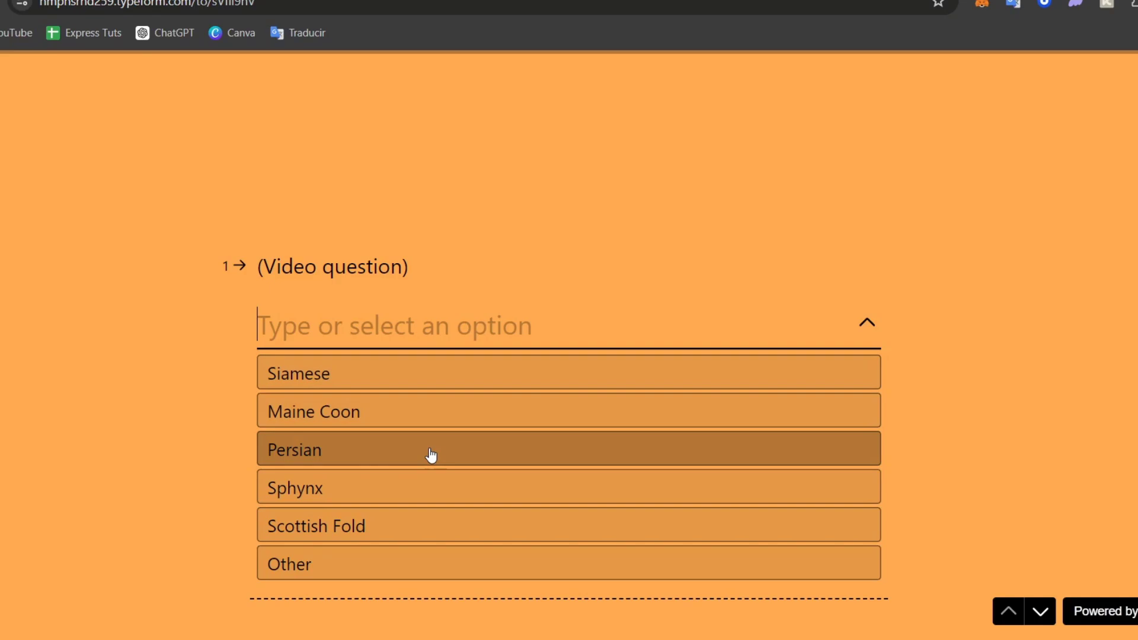
click(416, 388)
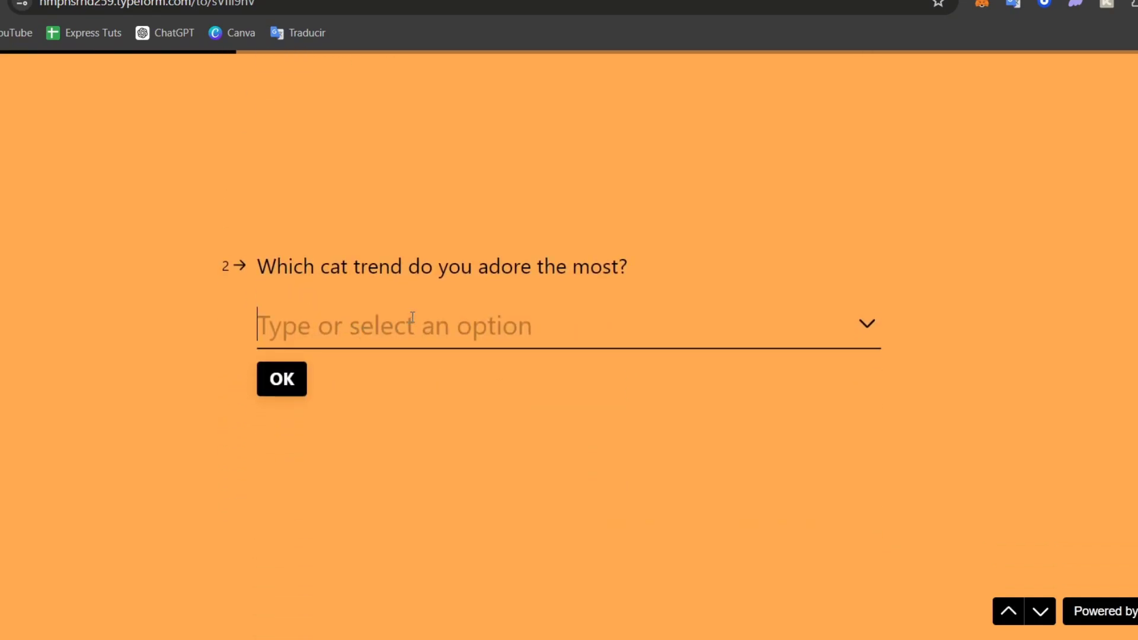
click(423, 322)
click(437, 377)
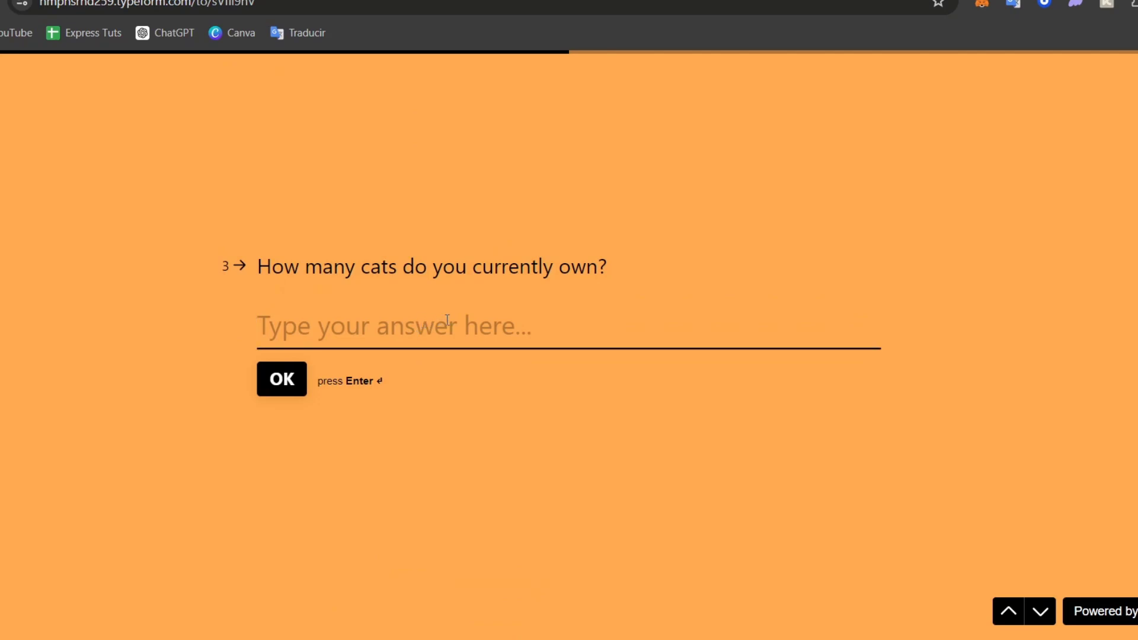
text(2)
click(292, 380)
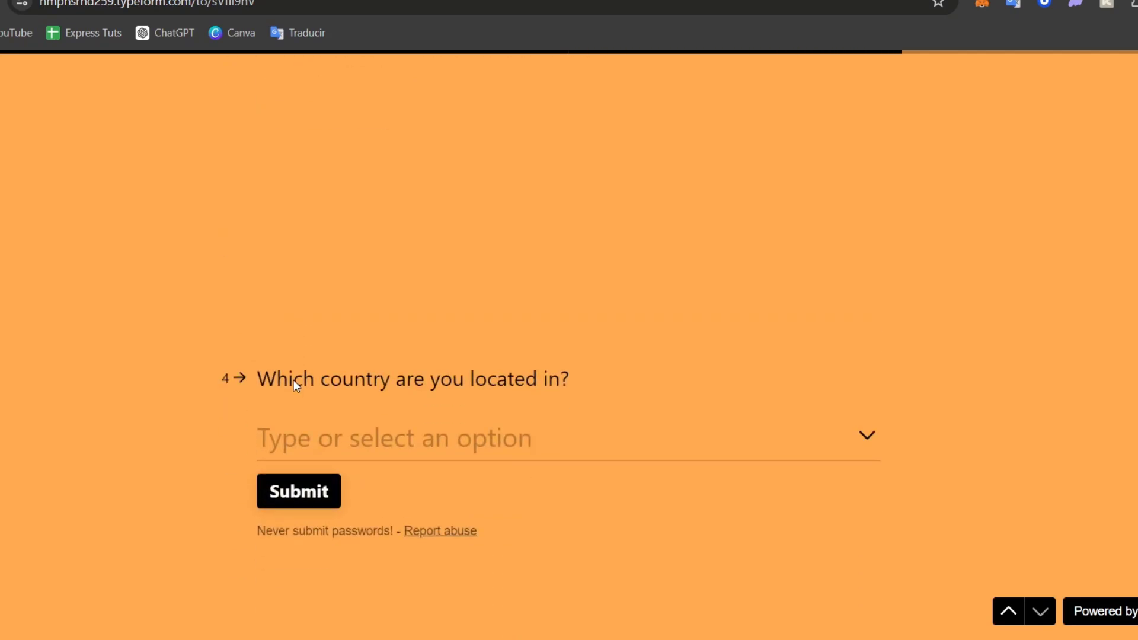
click(423, 309)
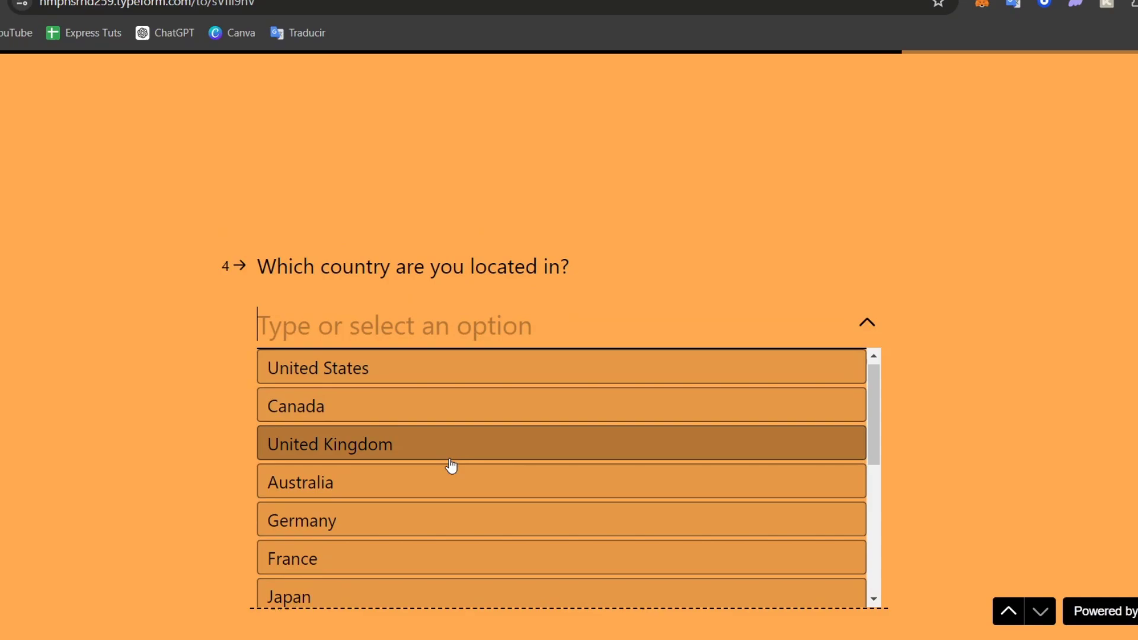
scroll(452, 468, down, 5)
click(432, 570)
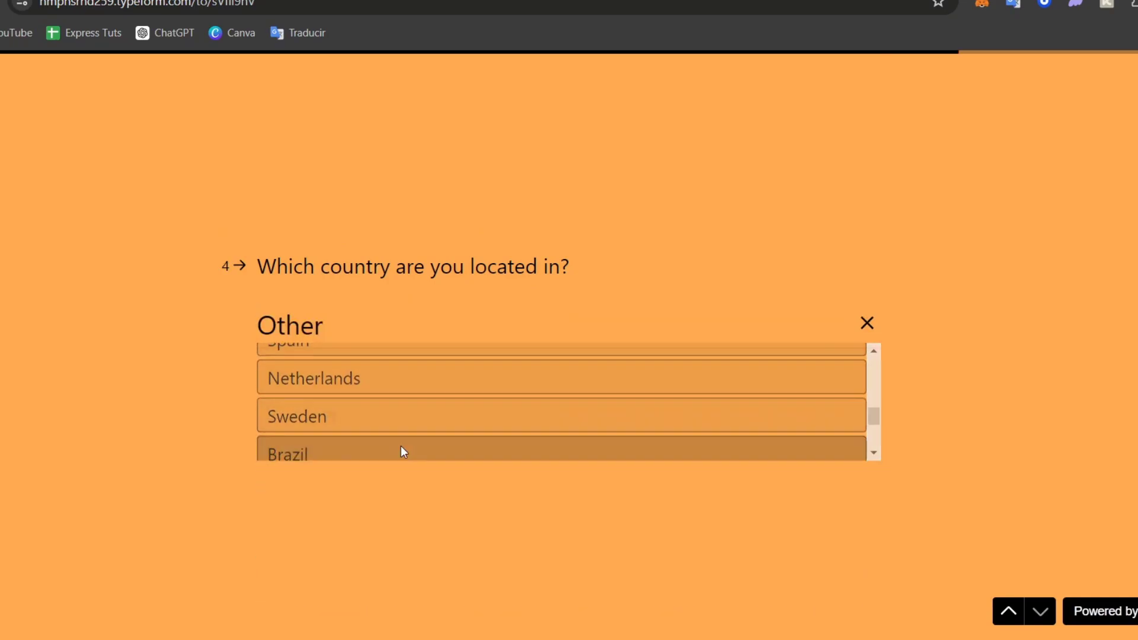
click(326, 368)
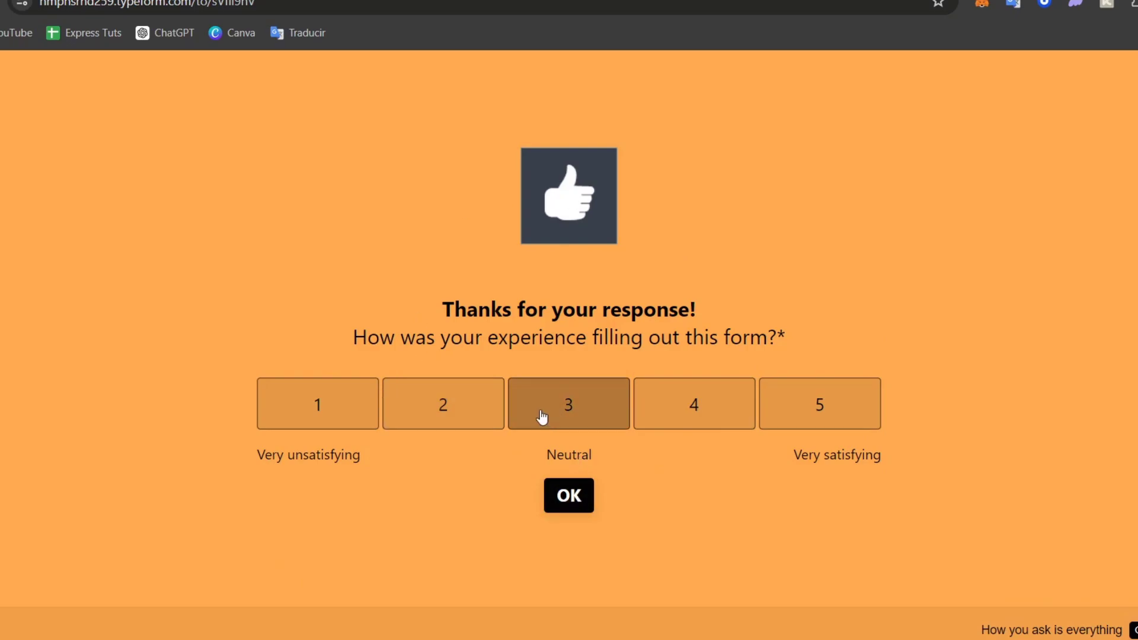
Step: Rate the form experience 3, then close the survey tab to return to the admin tab
click(580, 499)
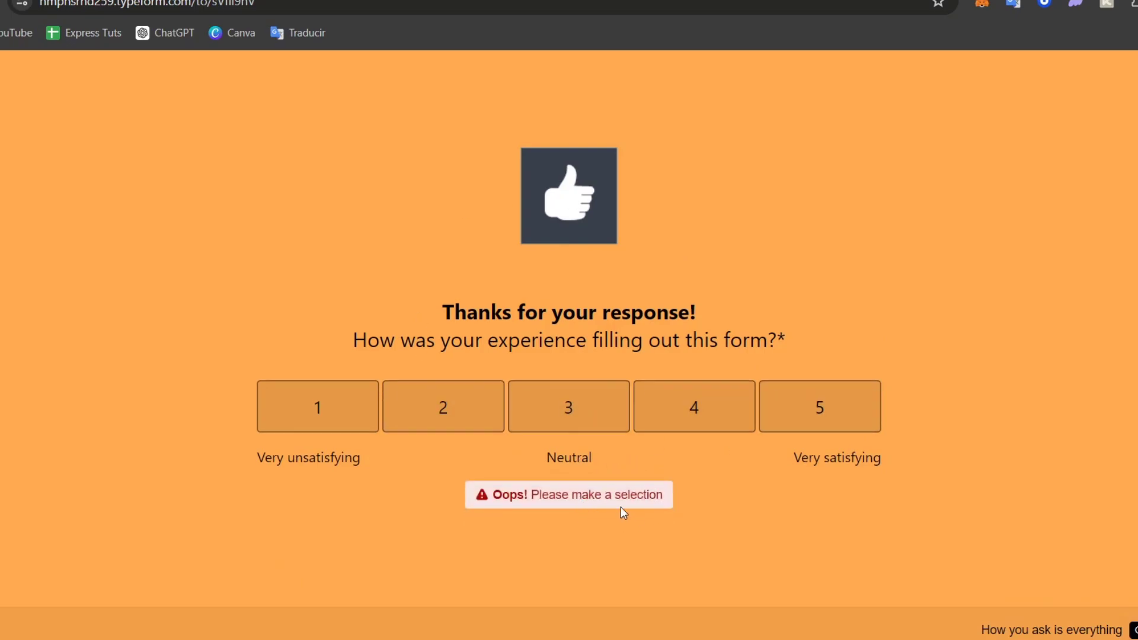
click(599, 414)
click(581, 500)
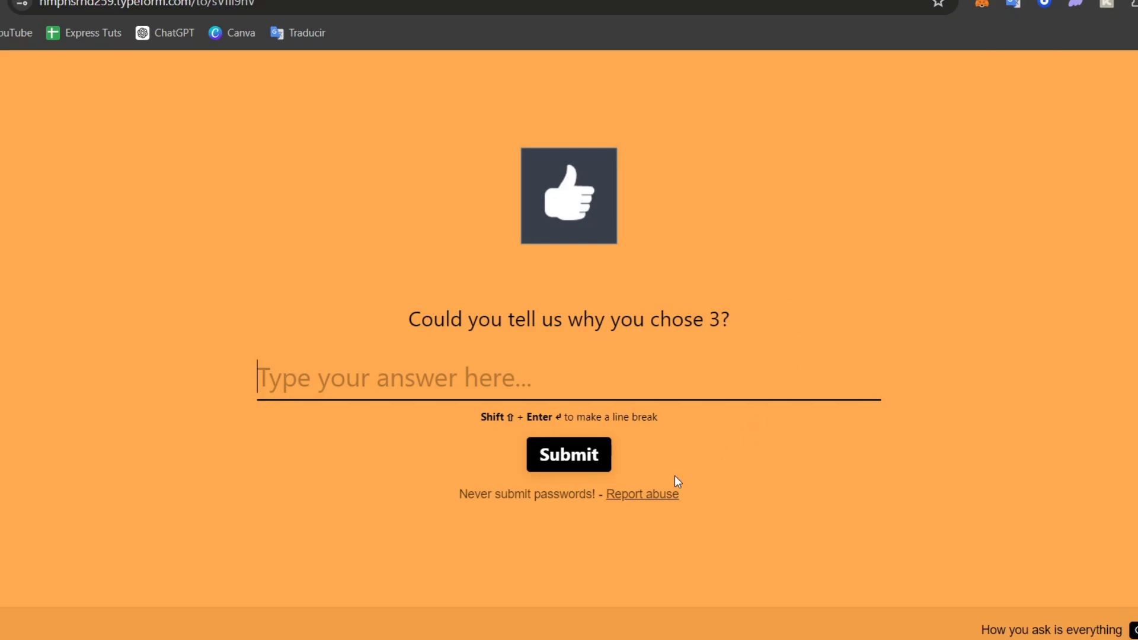
key(ctrl+w)
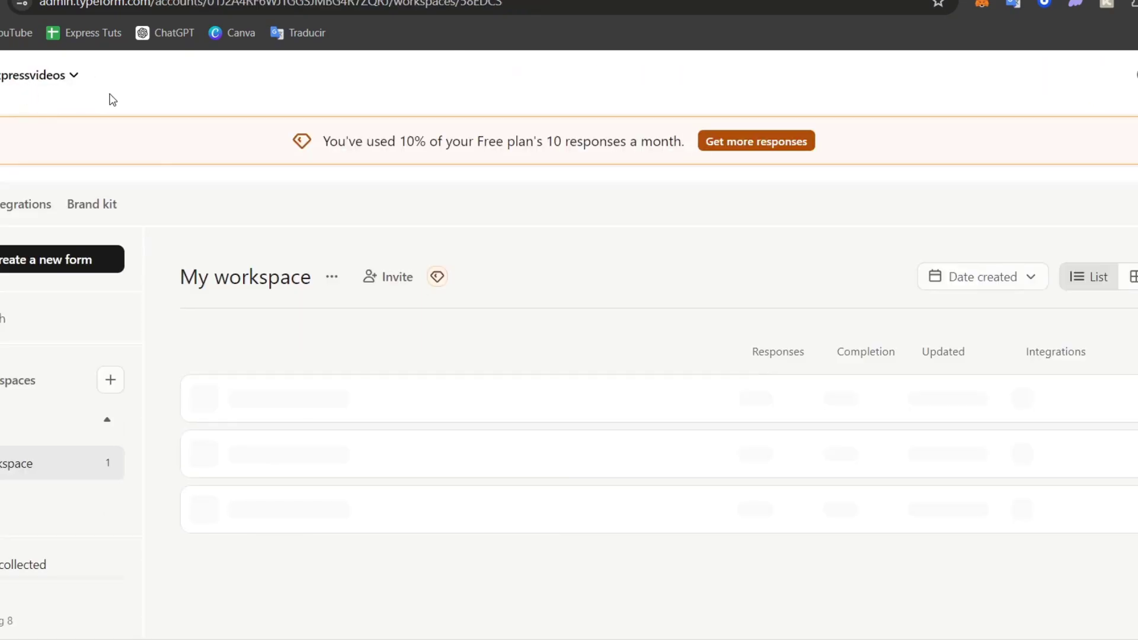
Step: Open the Cat Lover Survey's integrations and scroll through apps like HubSpot, Google Sheets and Excel
scroll(720, 243, down, 1)
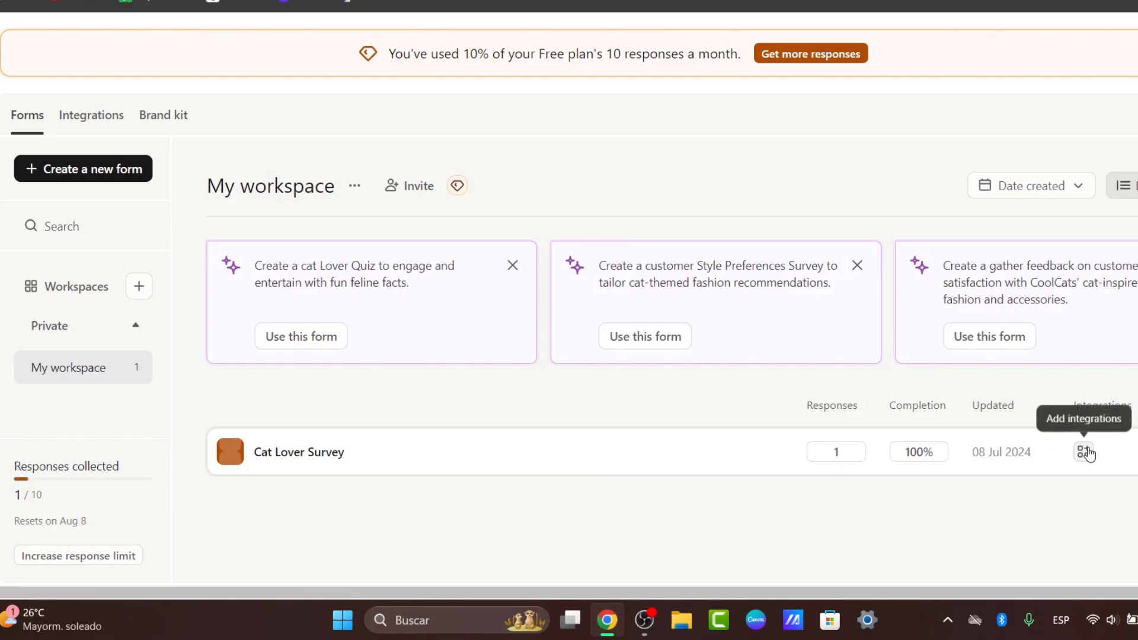
click(1088, 453)
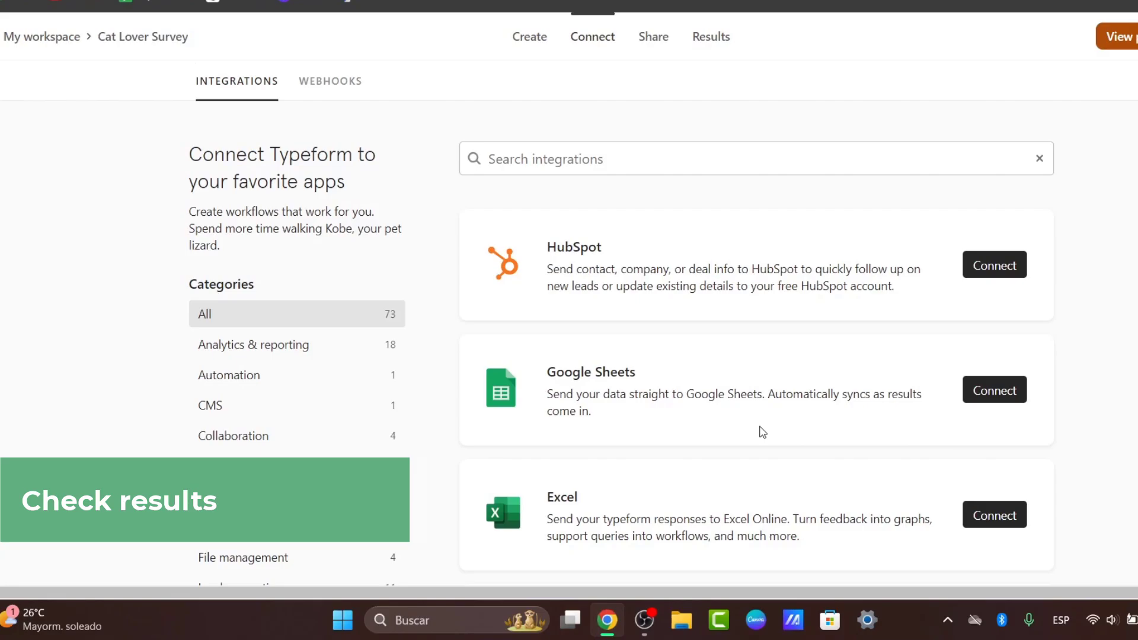
scroll(762, 432, down, 7)
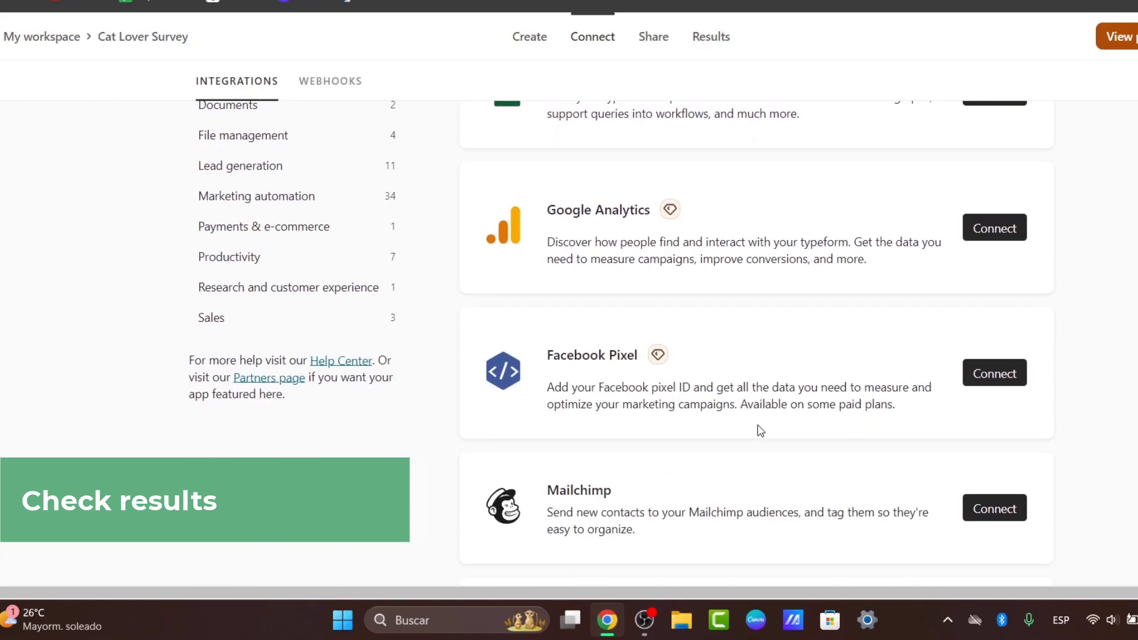
mouse_move(654, 357)
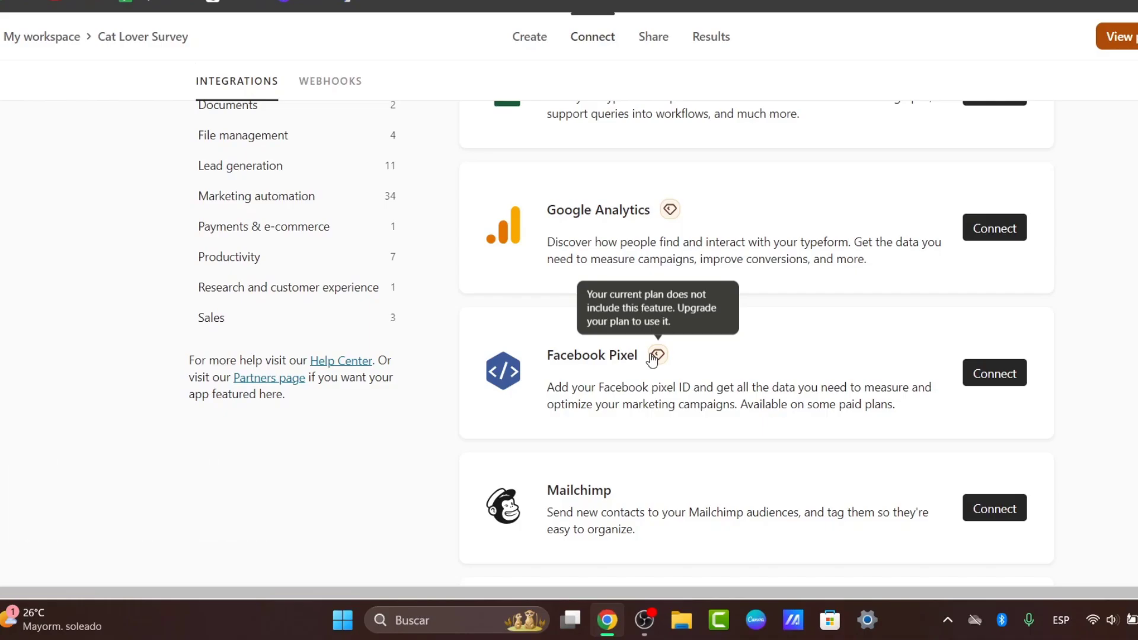
scroll(652, 359, down, 6)
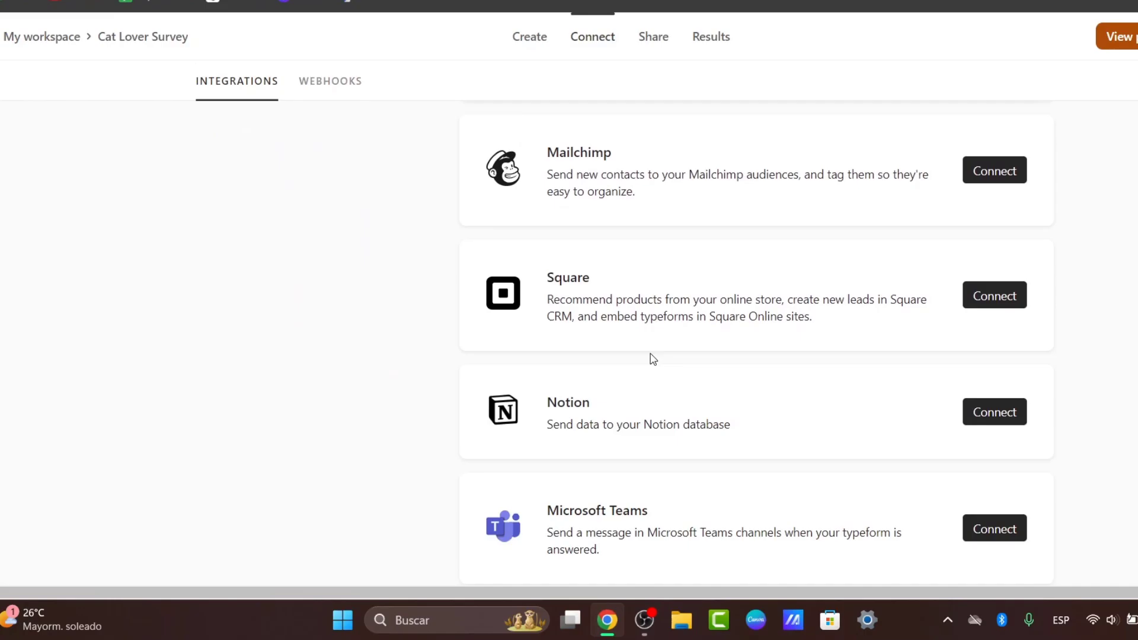
scroll(652, 359, down, 18)
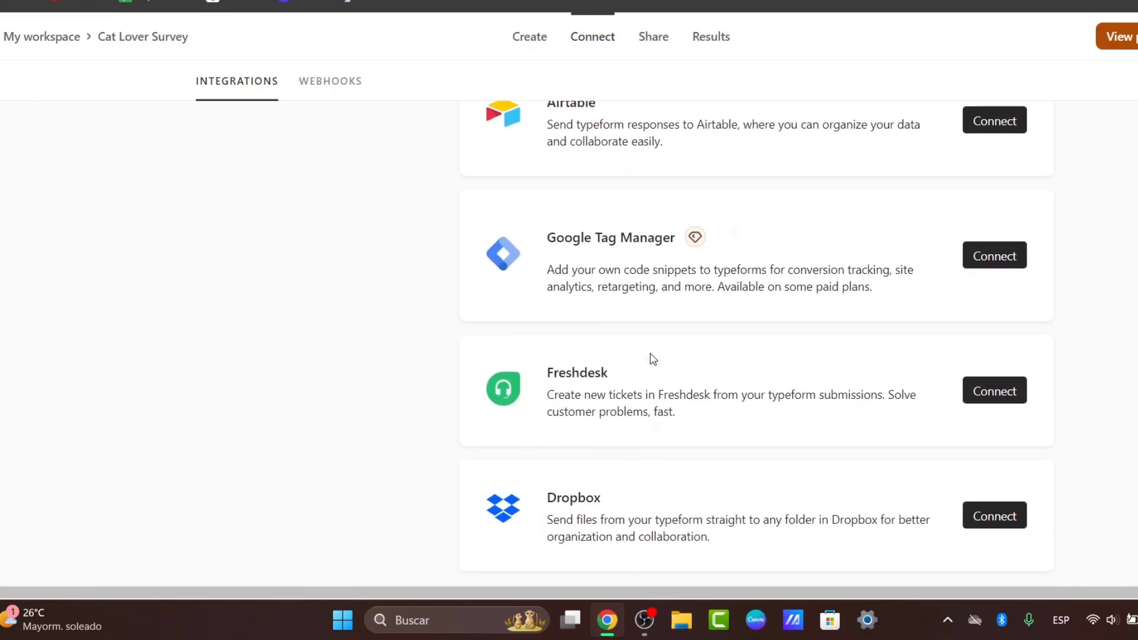
scroll(651, 357, up, 20)
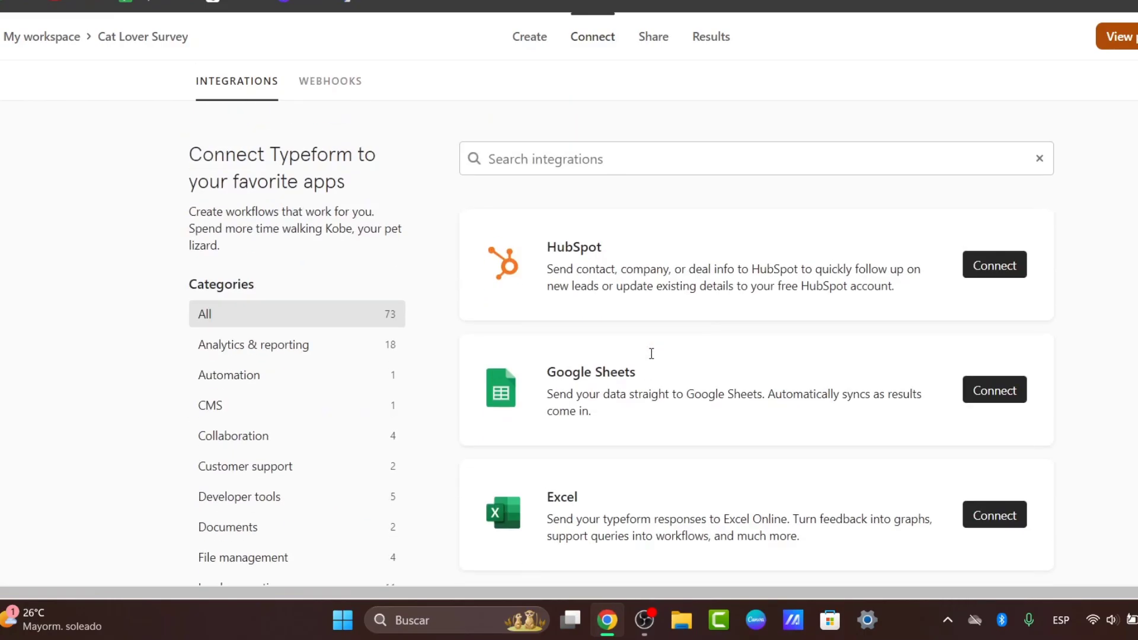
Step: Return to My workspace, dismiss the Brand kit upgrade notice, and start creating a new form
click(56, 39)
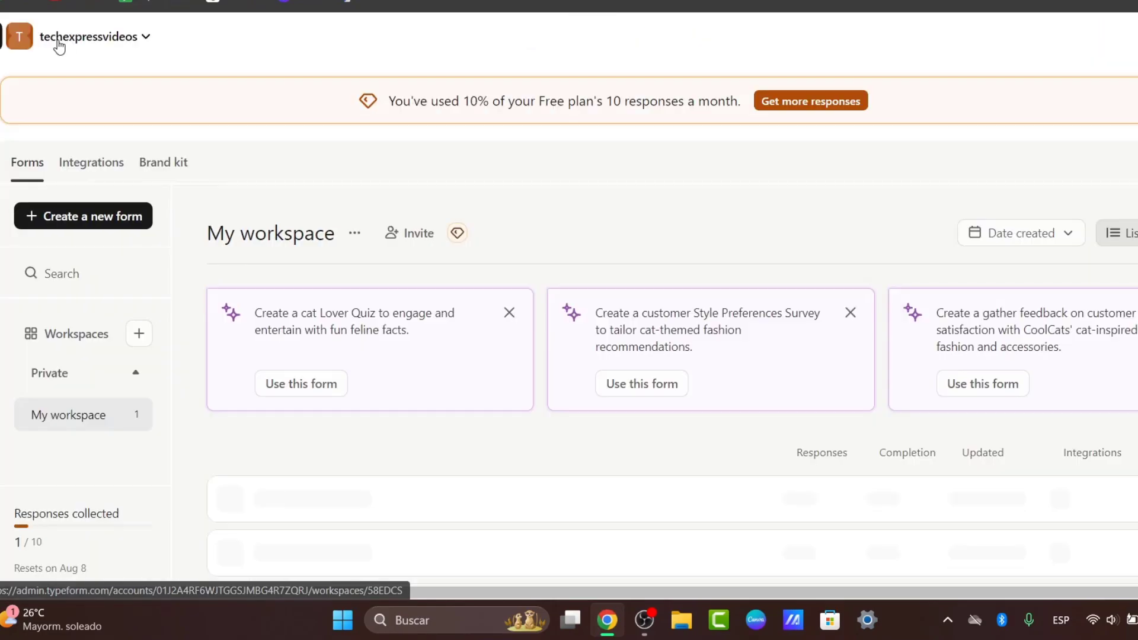
click(174, 175)
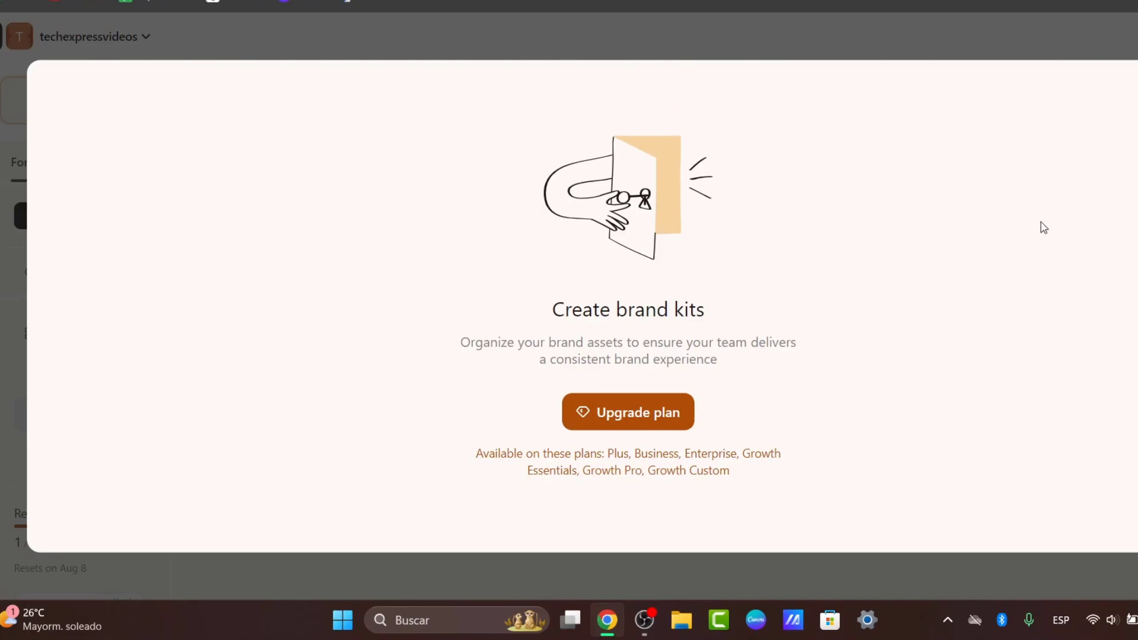
key(Escape)
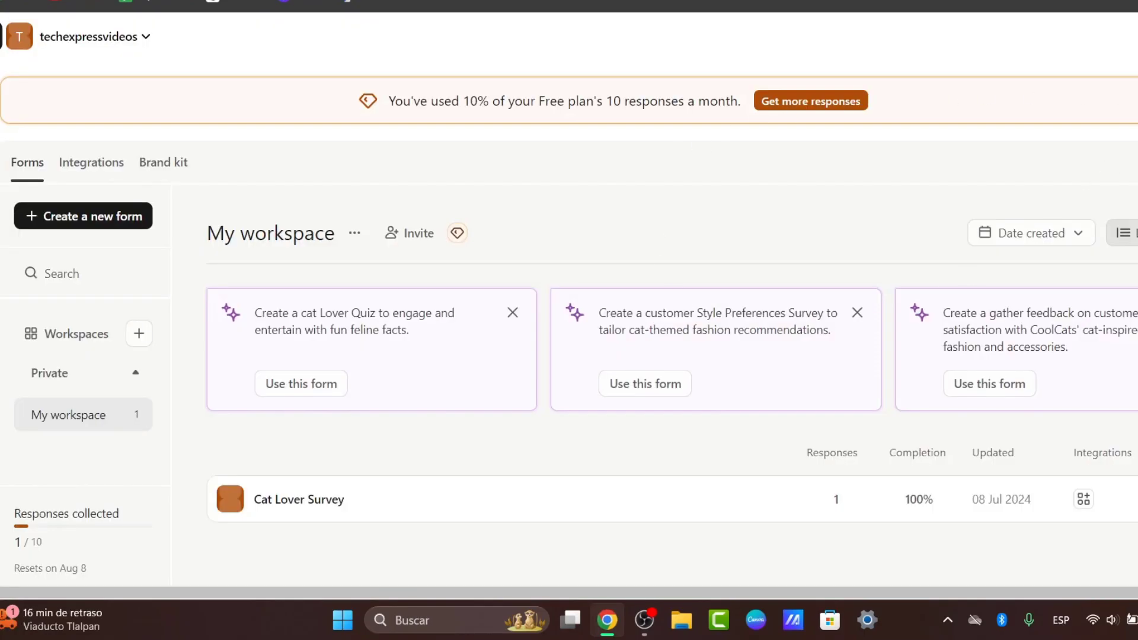
scroll(545, 382, down, 1)
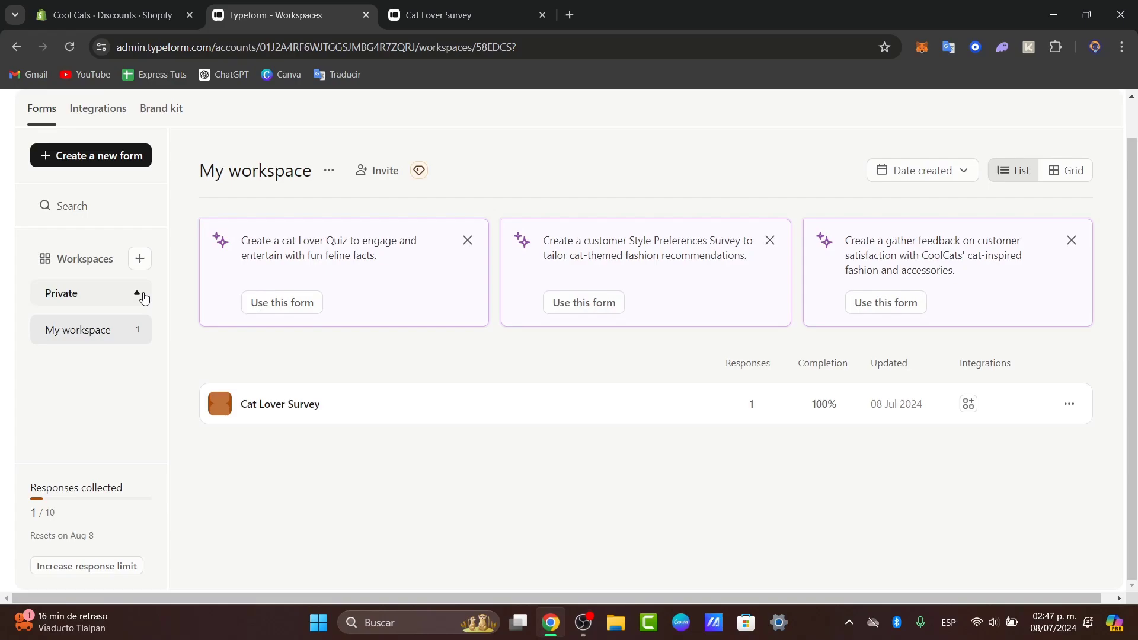
scroll(568, 388, up, 1)
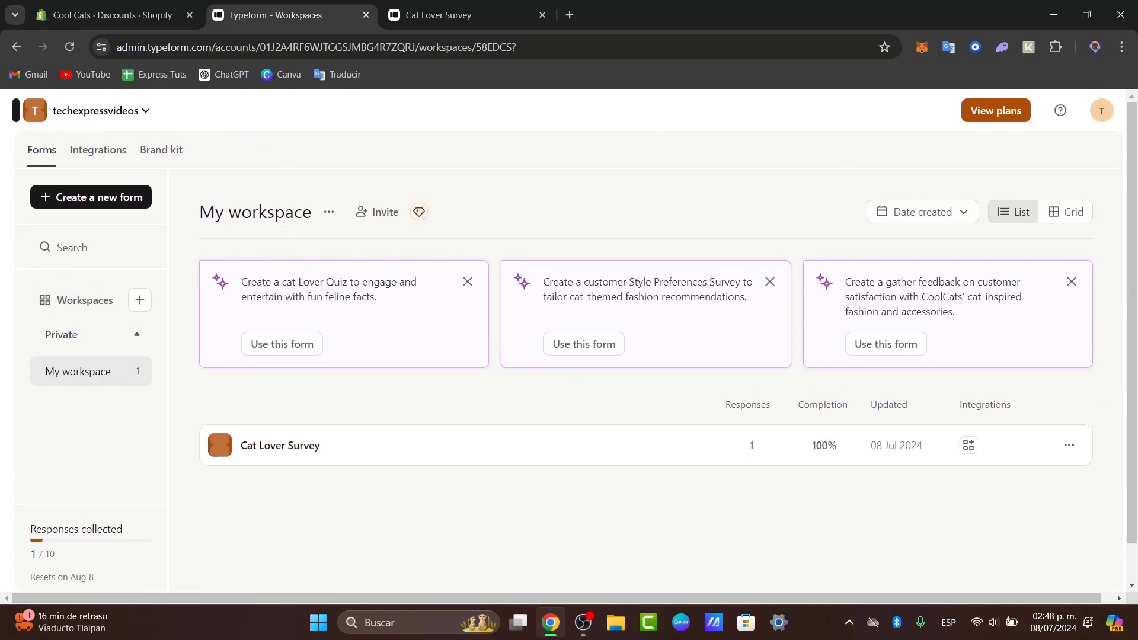
click(116, 198)
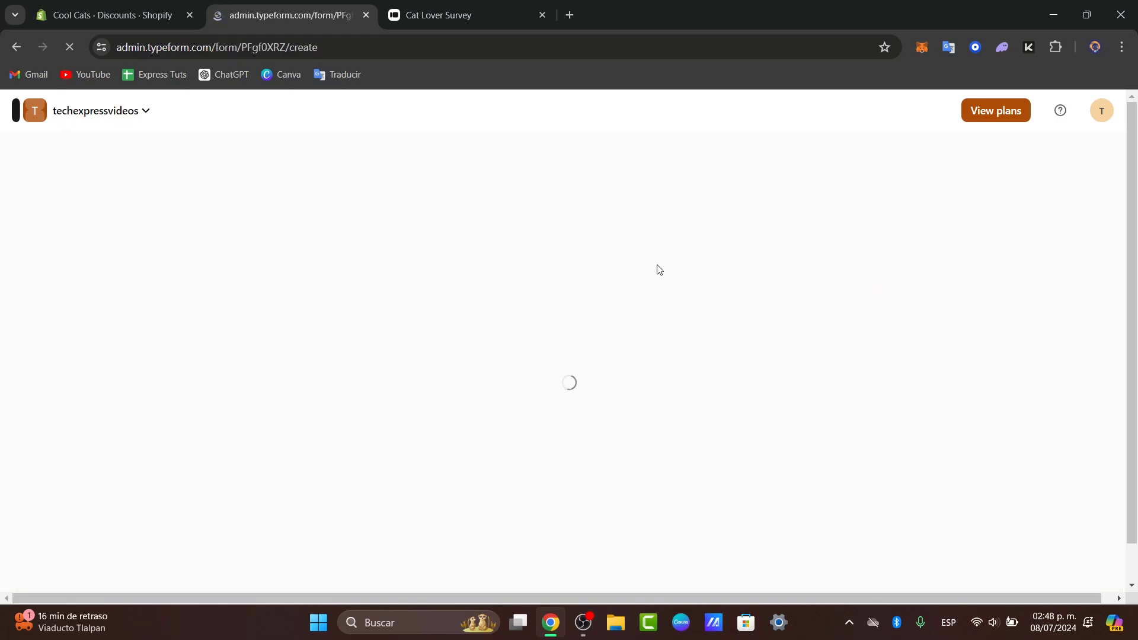